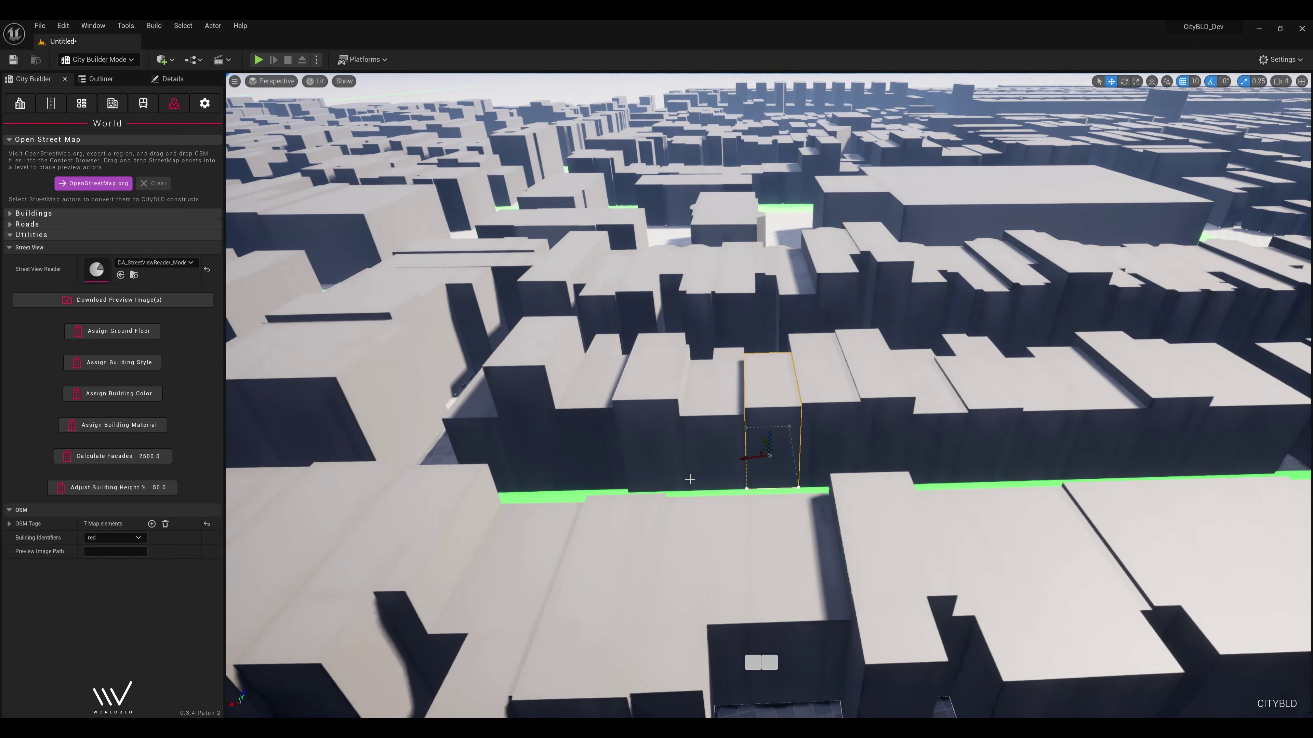
Download the Street View preview image for the selected building and select another building farther along the same row.
left_click(173, 305)
left_click(927, 426)
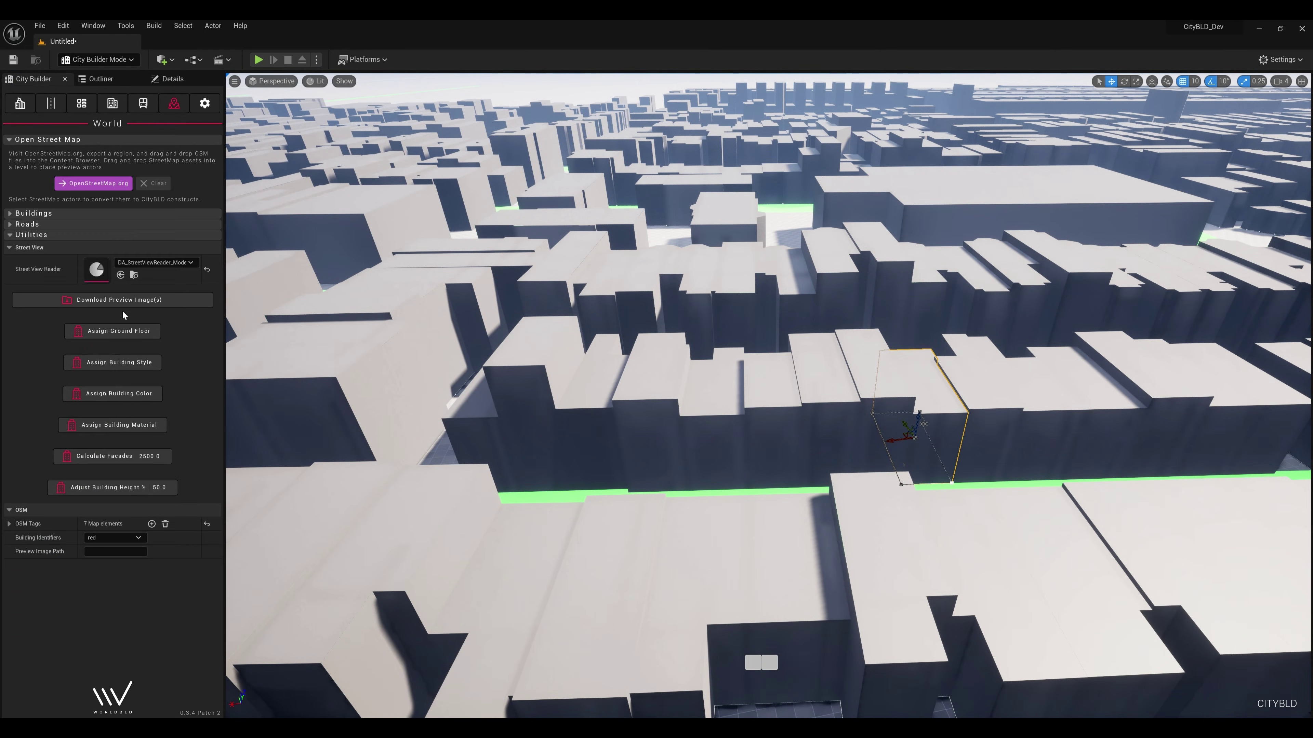
scroll(111, 311, "up", 5)
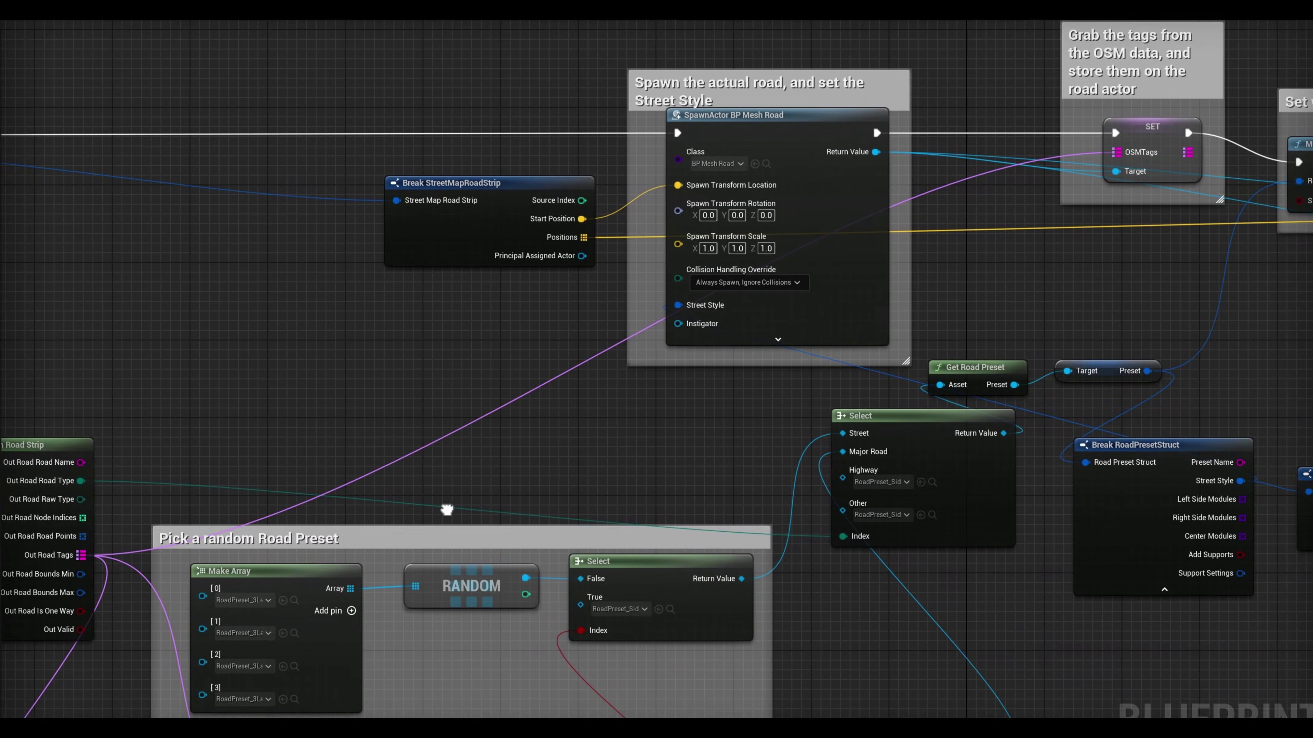
Review the road-spawning blueprint nodes and generate the city's roads from the street map with Form Intersections enabled.
right_click_drag(446, 510, 3, 548)
right_click_drag(967, 149, 601, 366)
scroll(211, 118, "down", 5)
scroll(589, 465, "up", 3)
scroll(588, 464, "up", 2)
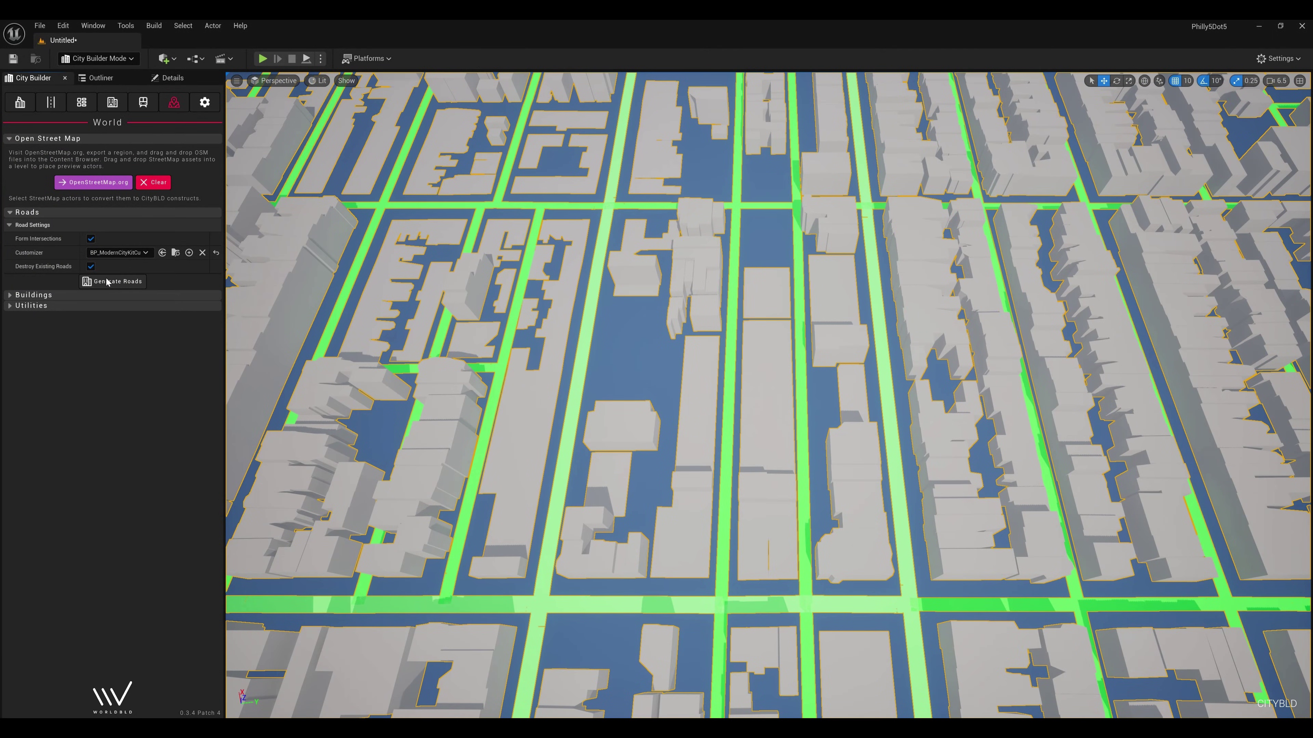
left_click(107, 282)
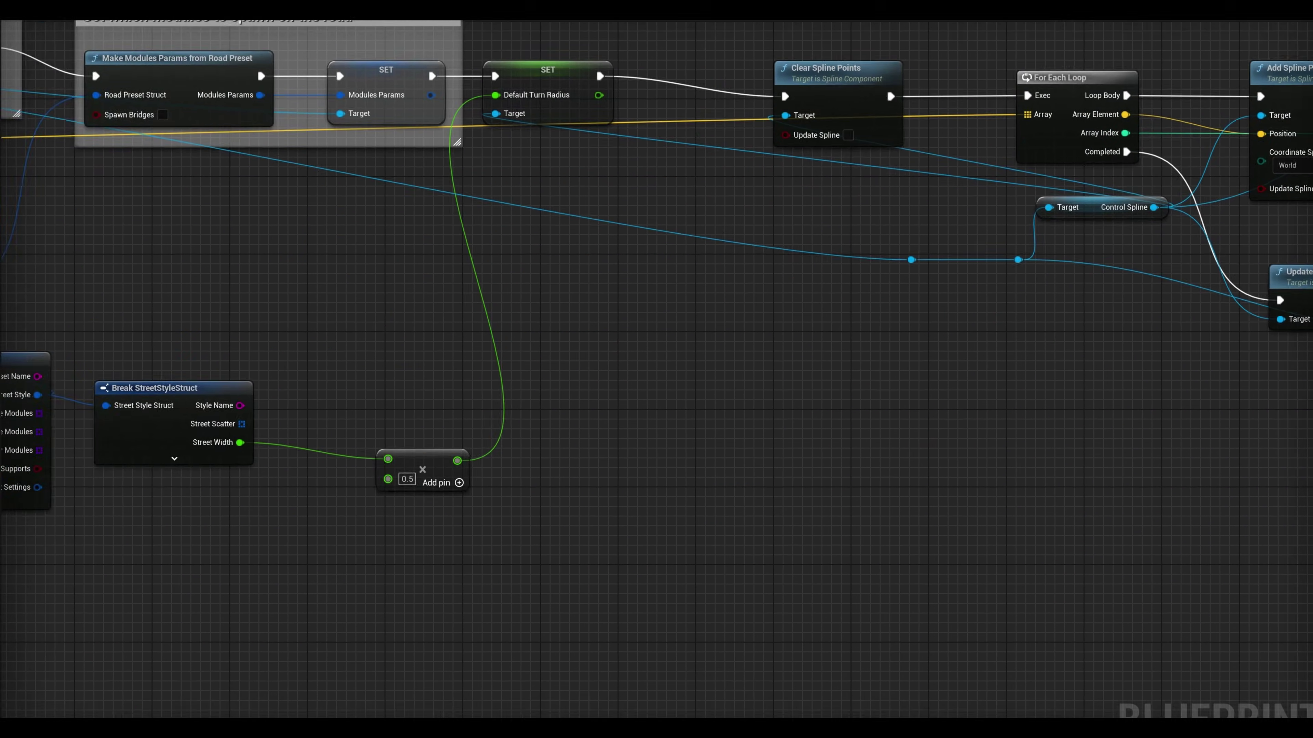
Examine the blueprint logic that chooses a road preset from the OSM lane and one-way tags.
scroll(460, 382, "down", 5)
scroll(610, 412, "up", 4)
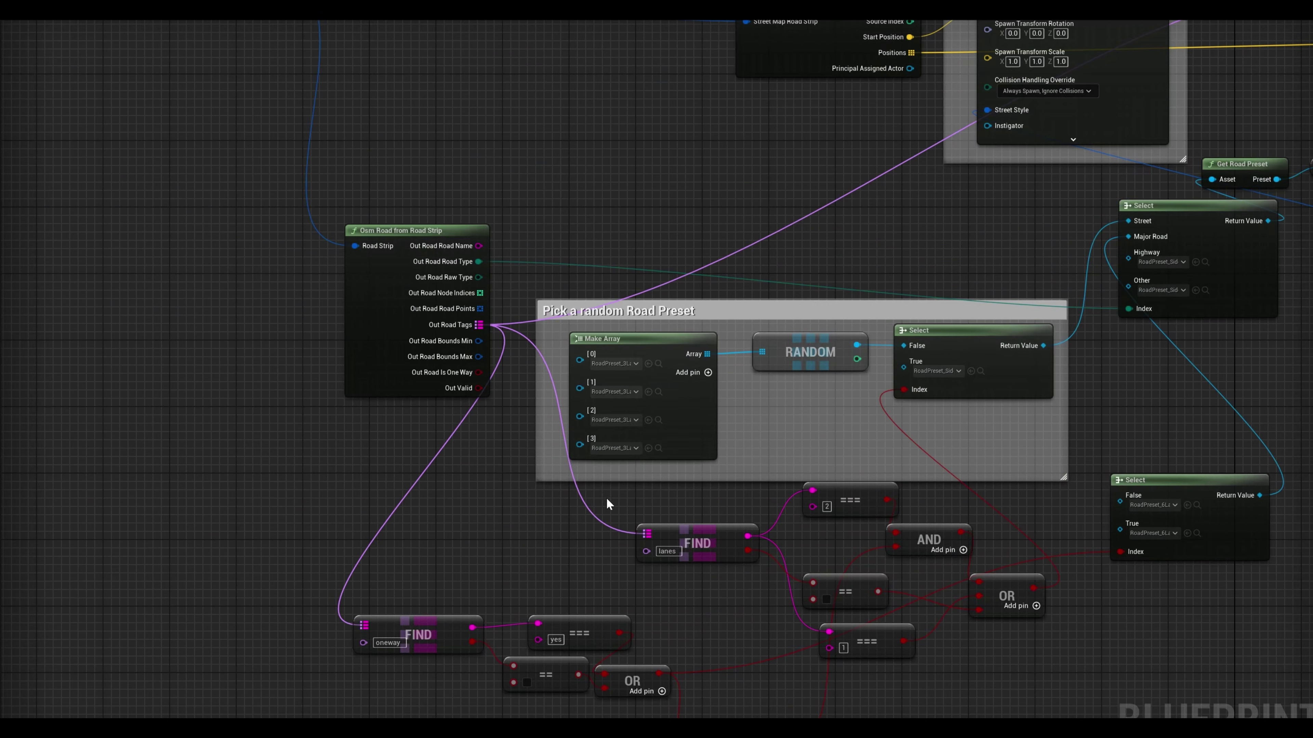
right_click_drag(609, 504, 2, 716)
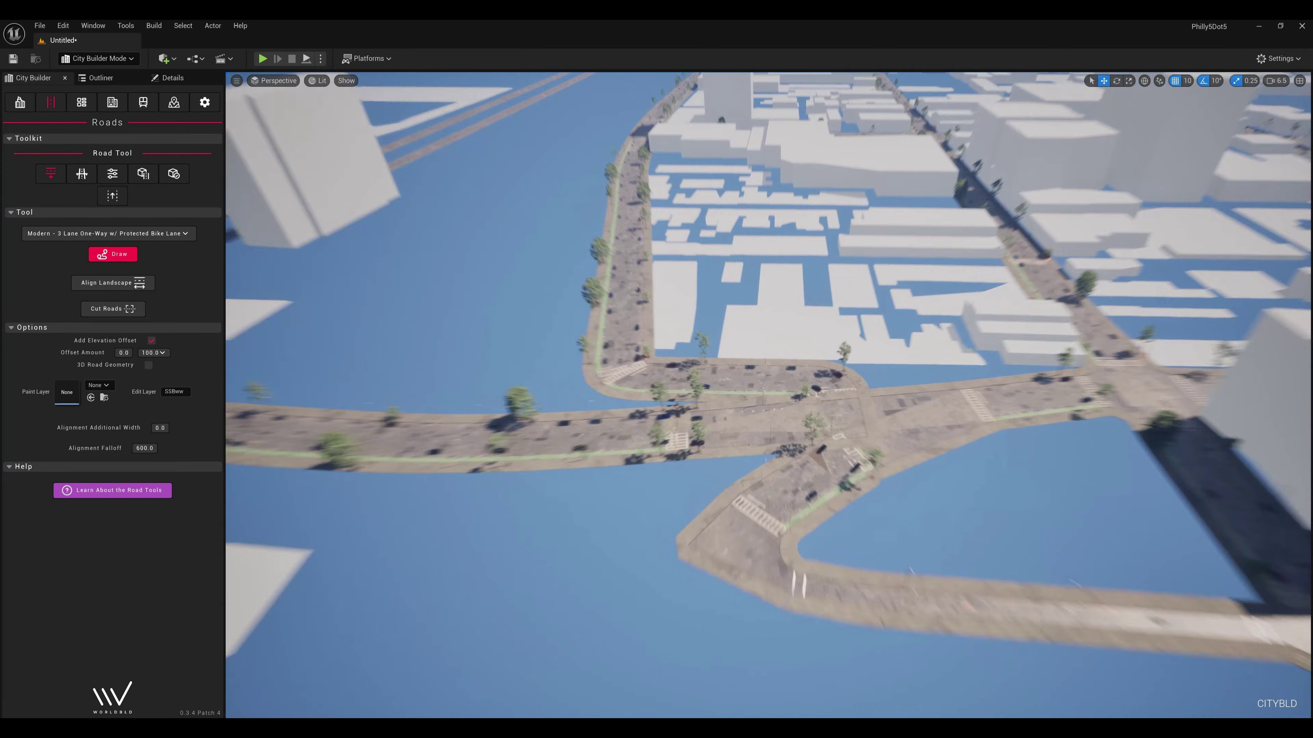
Delete the badly formed intersection and its adjoining road meshes, including actors referenced by other assets.
key("Delete")
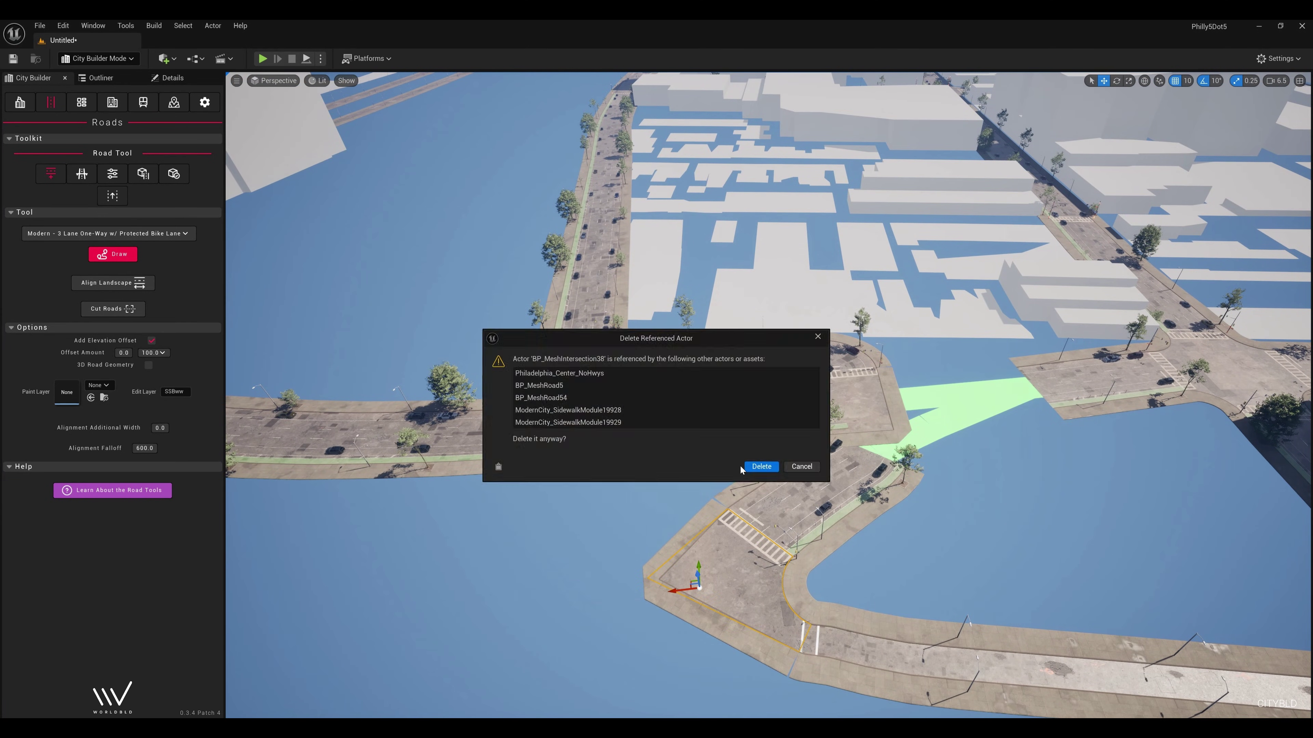
key("Return")
key("Delete")
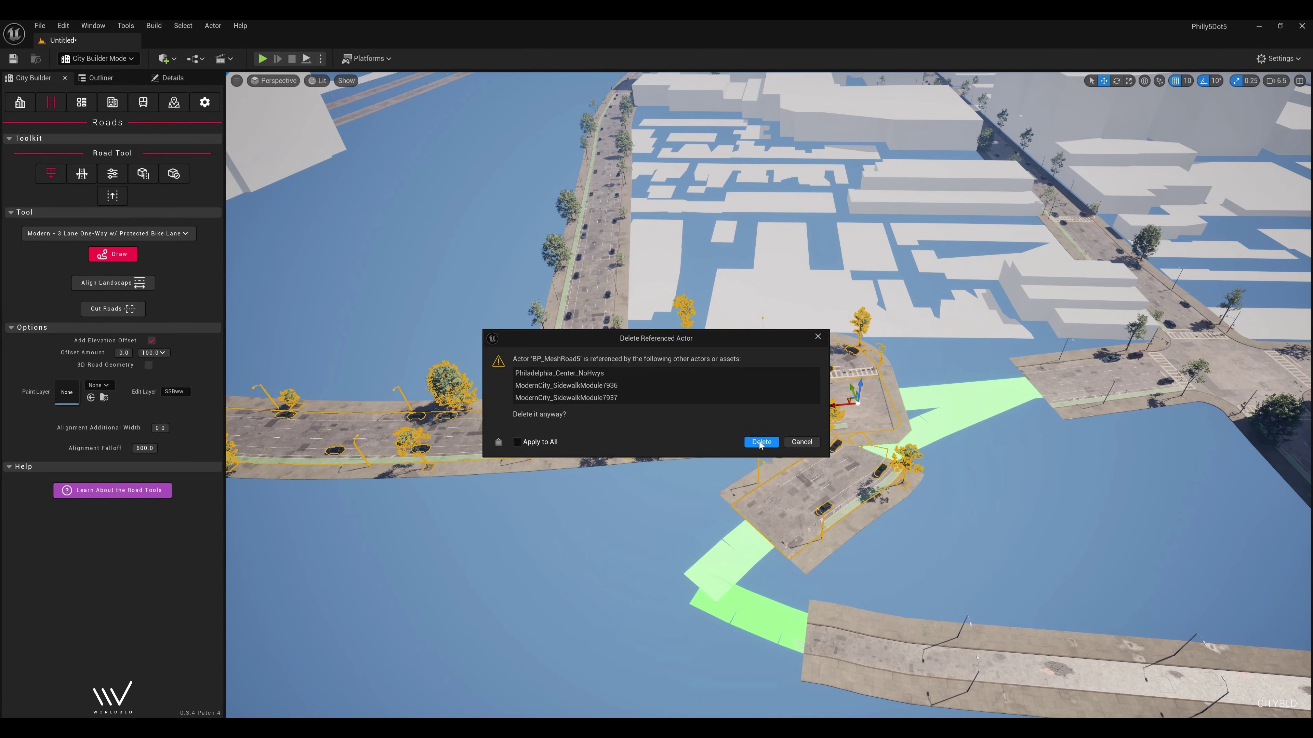
key("Return")
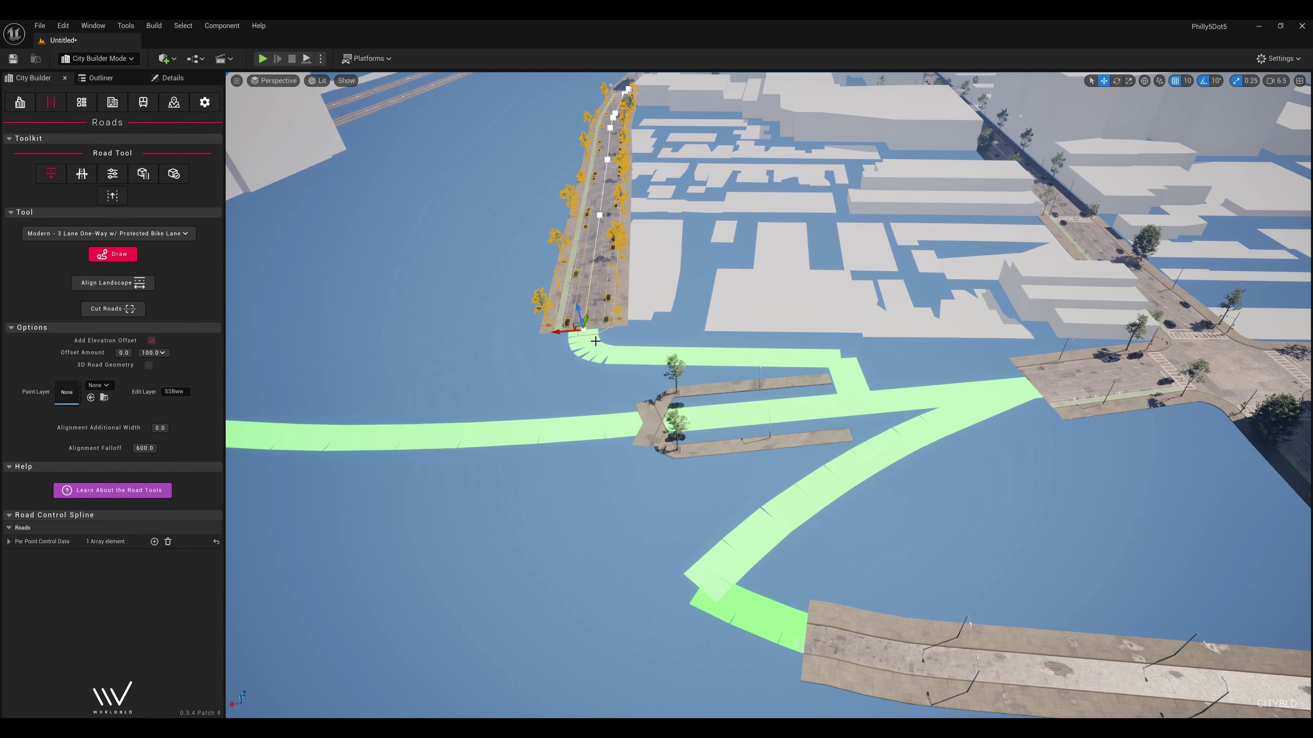
Draw a replacement road along the curved green street guide using the Modern - Side Street preset.
left_click(109, 233)
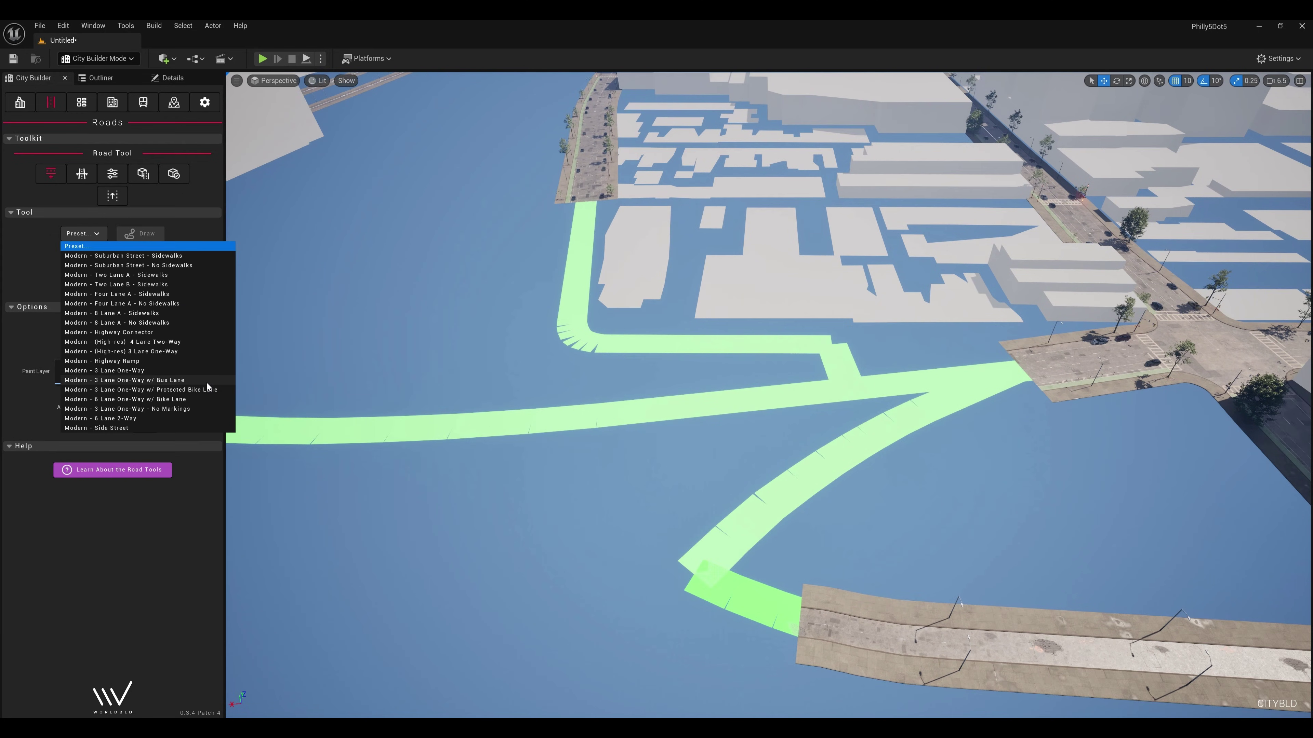
left_click(103, 294)
left_click(112, 254)
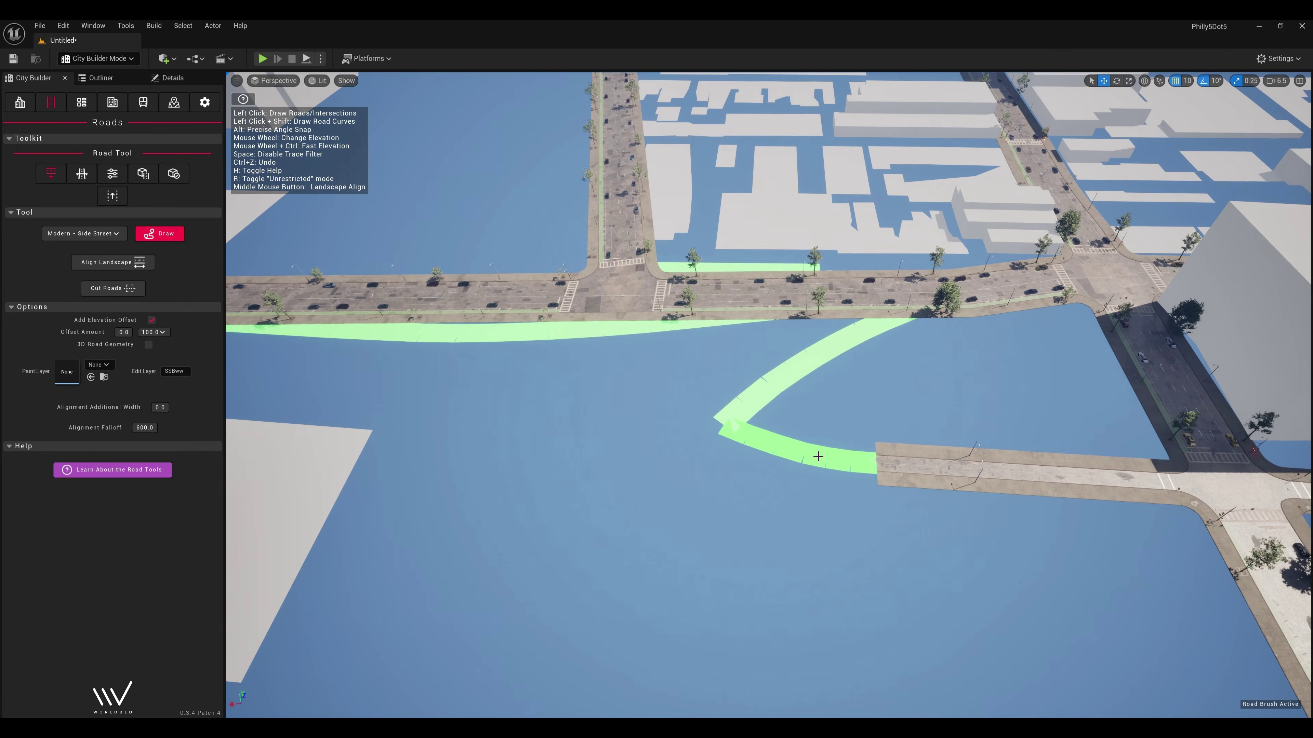
left_click(772, 447)
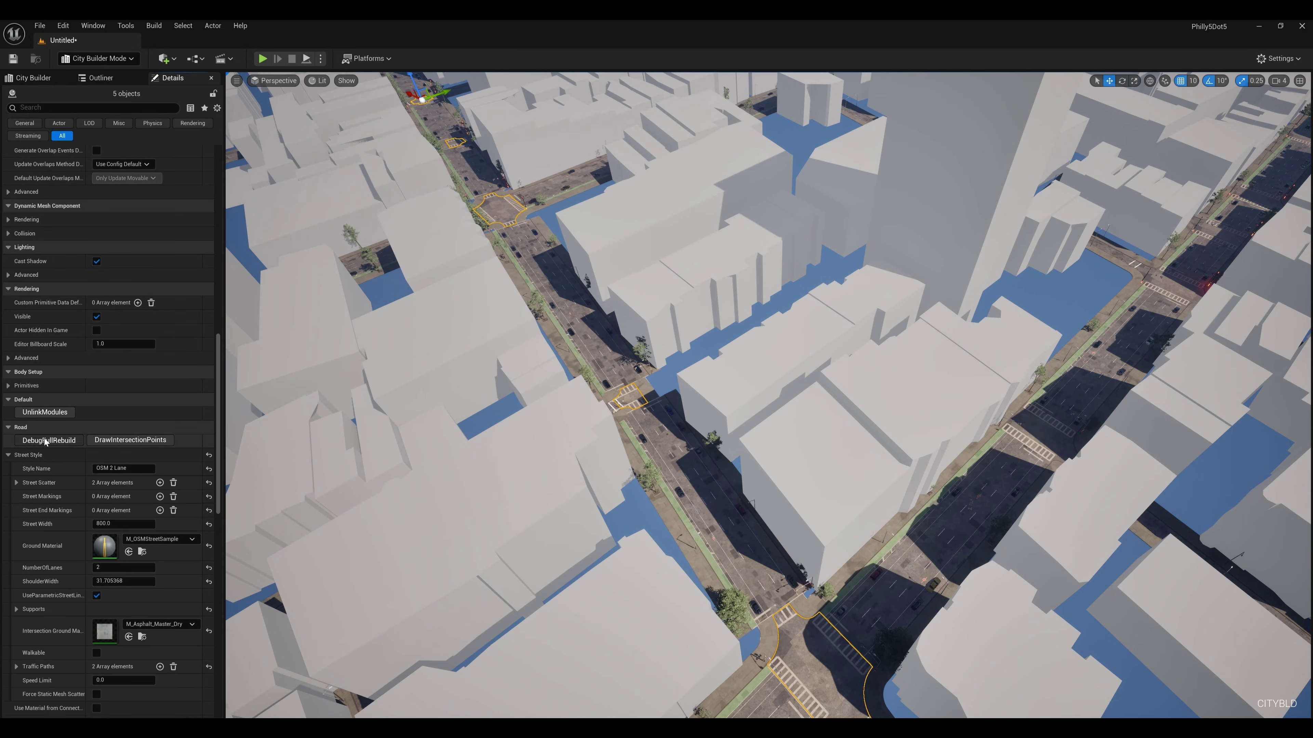
Extend the Modern - Sunken Freeway - 8 Lane road along its corridor at an elevation offset of -1000.
key("Escape")
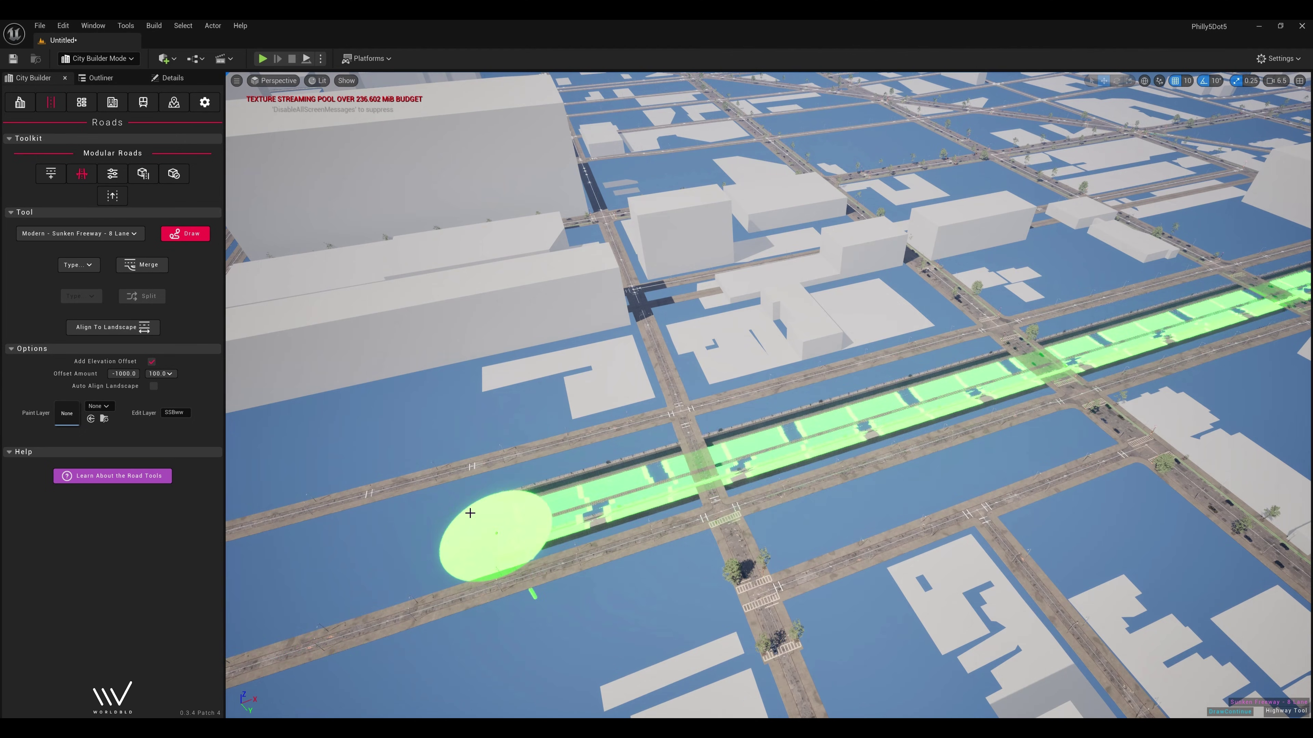
left_click(248, 589)
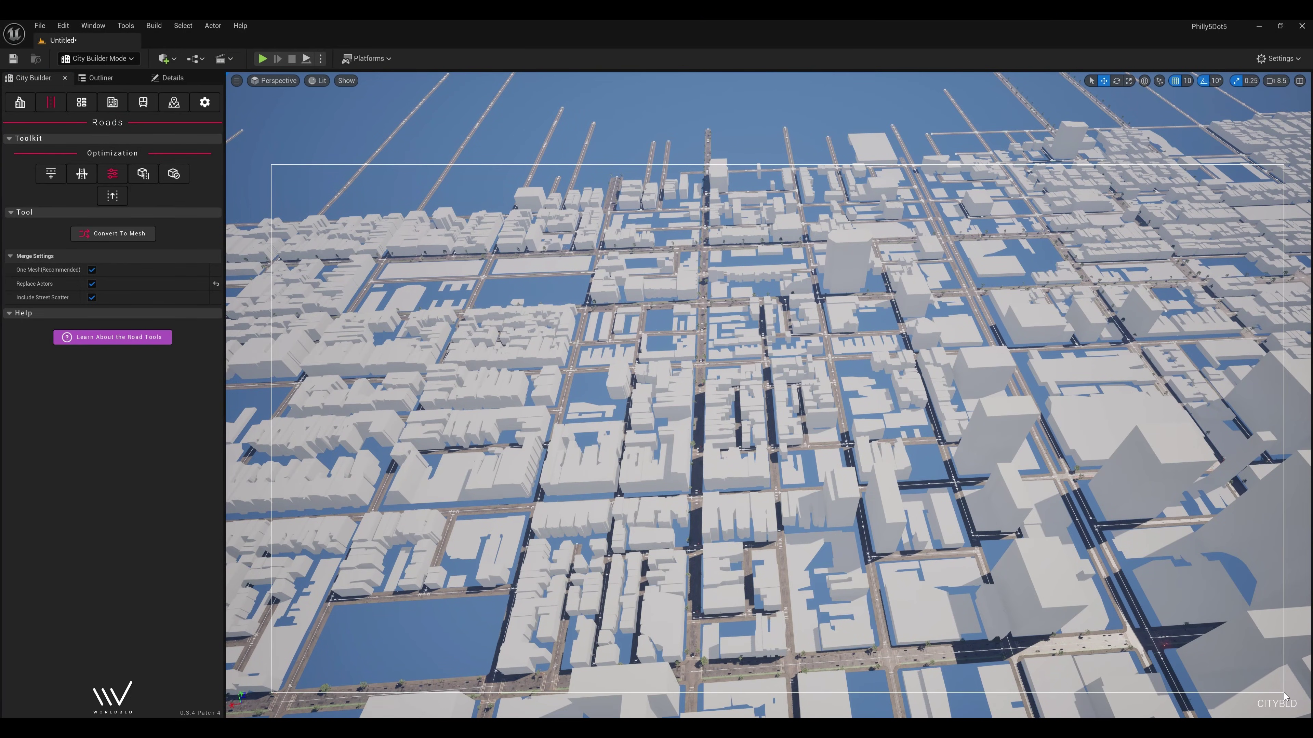
Select the city's road network and convert it to one mesh, replacing the actors and including street scatter.
left_click_drag(1284, 693, 1283, 693)
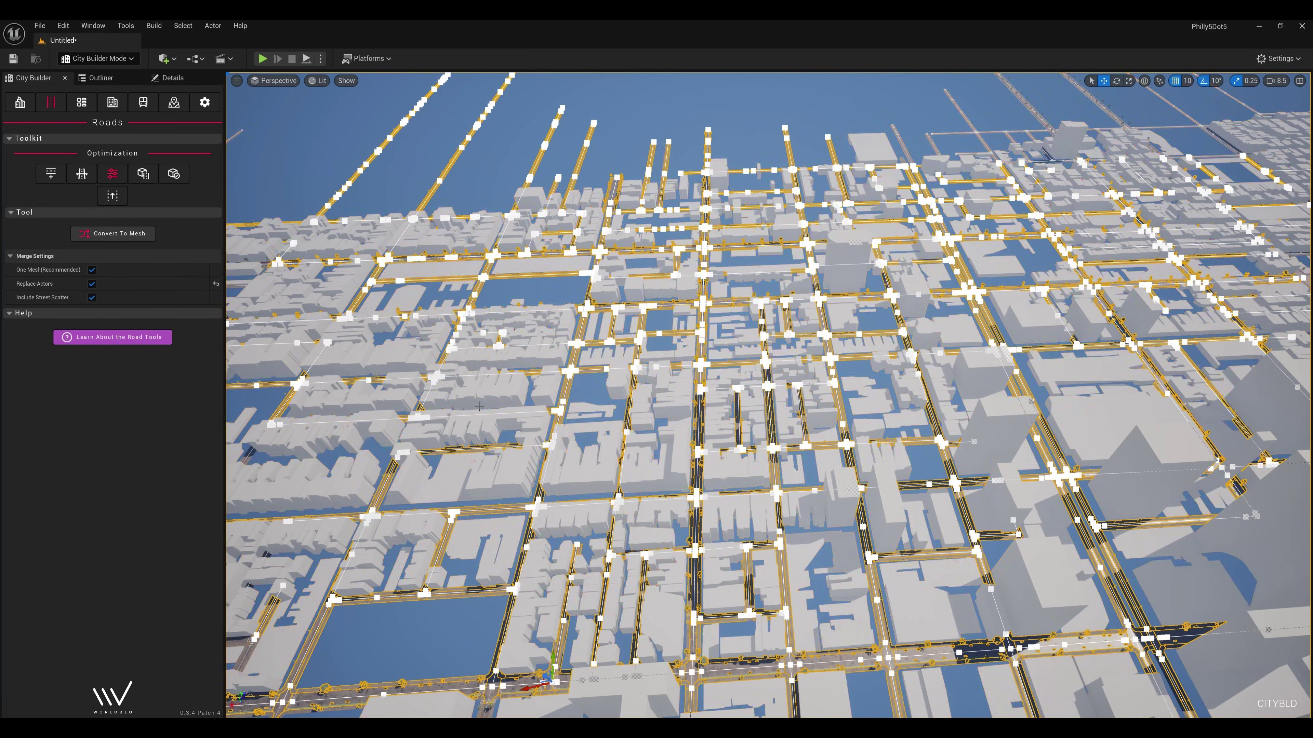
left_click(118, 235)
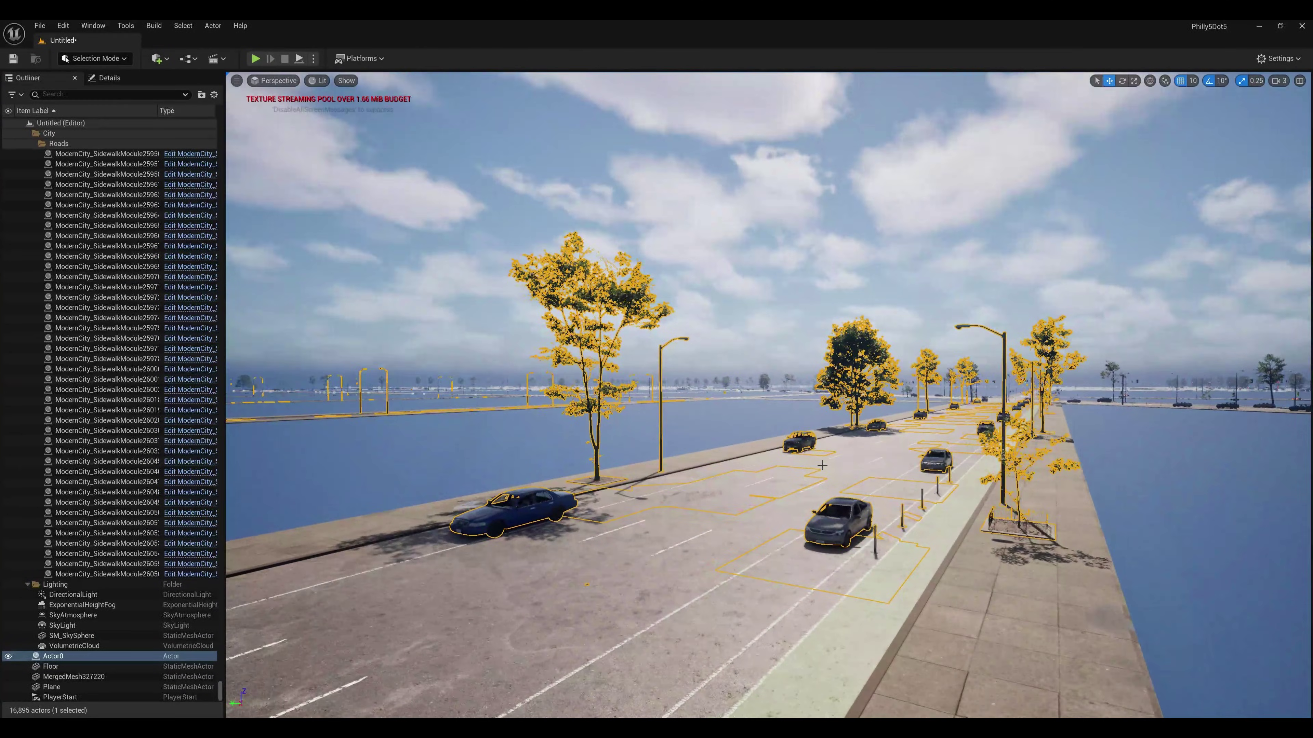
Inspect the converted road and its street scatter at street level.
key("Escape")
right_click_drag(822, 465, 656, 445)
left_click(744, 413)
scroll(744, 429, "up", 3)
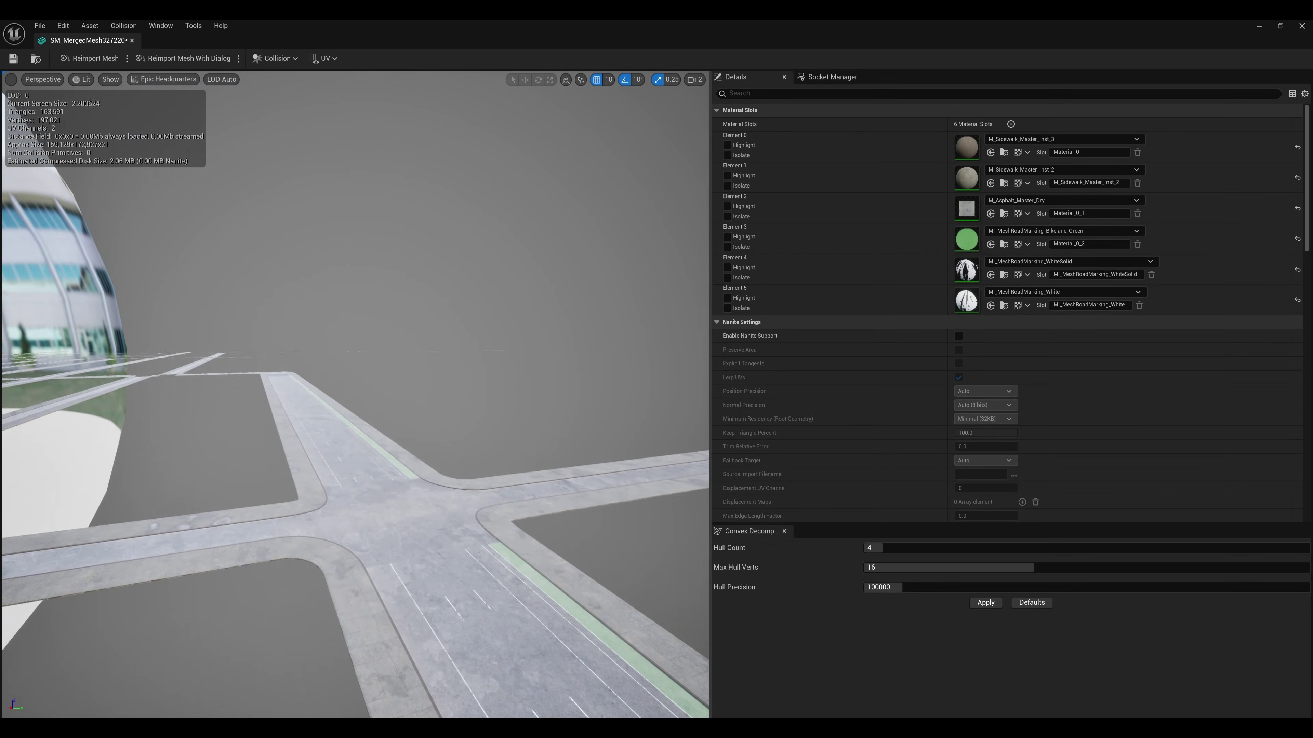
Set the merged road mesh's LOD Group to LevelArchitecture.
right_click_drag(86, 194, 85, 194)
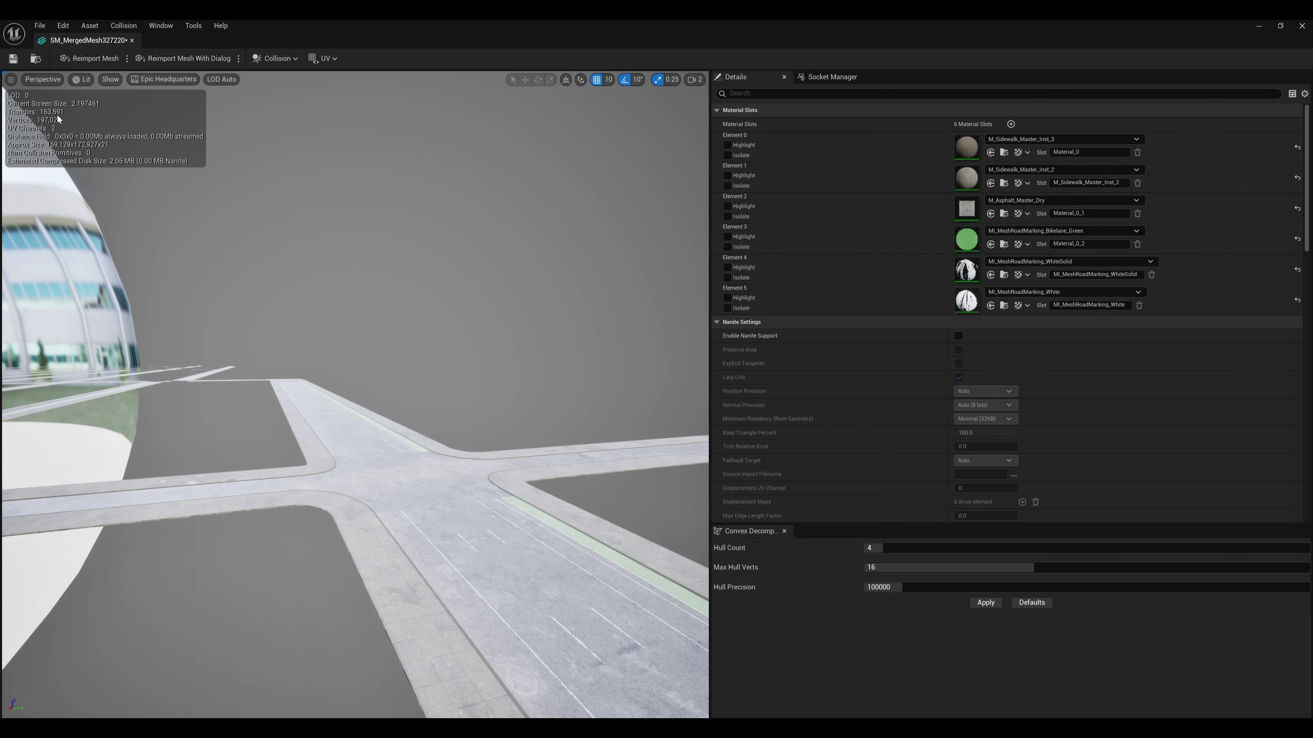
scroll(874, 295, "down", 10)
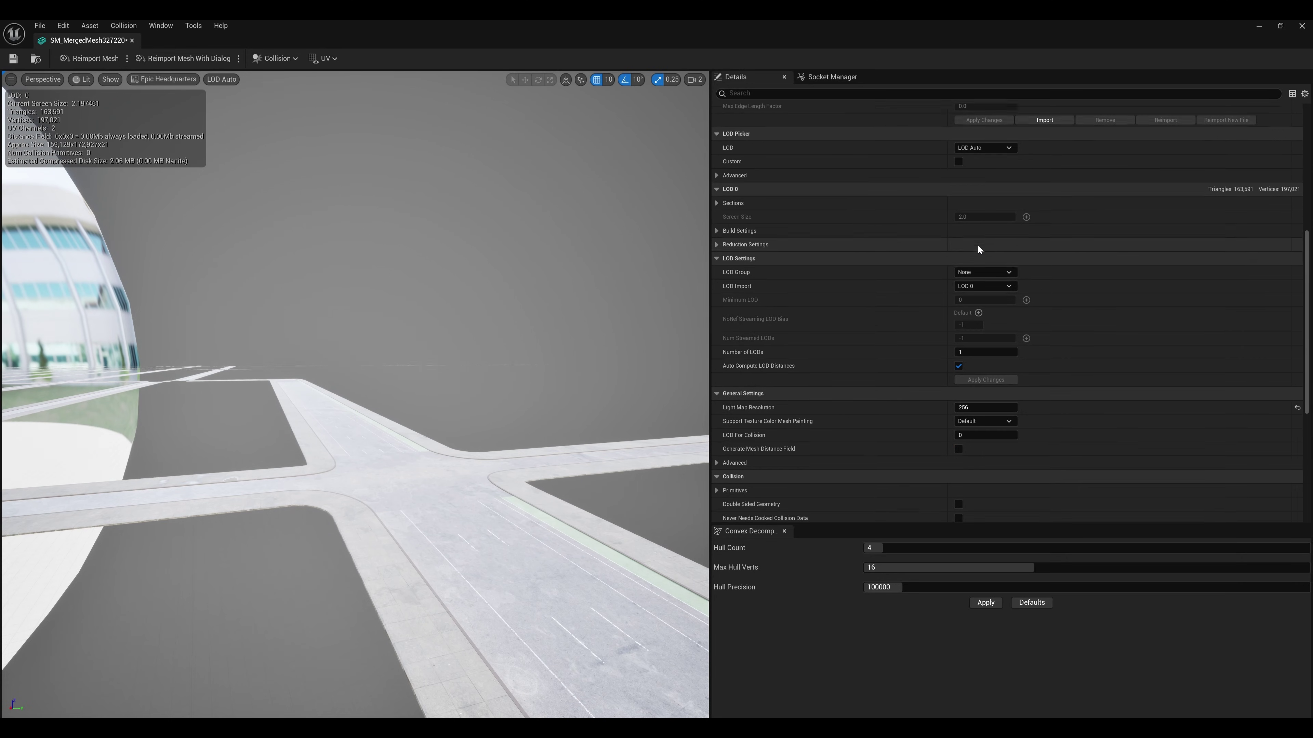
scroll(978, 249, "down", 2)
left_click(986, 241)
left_click(971, 289)
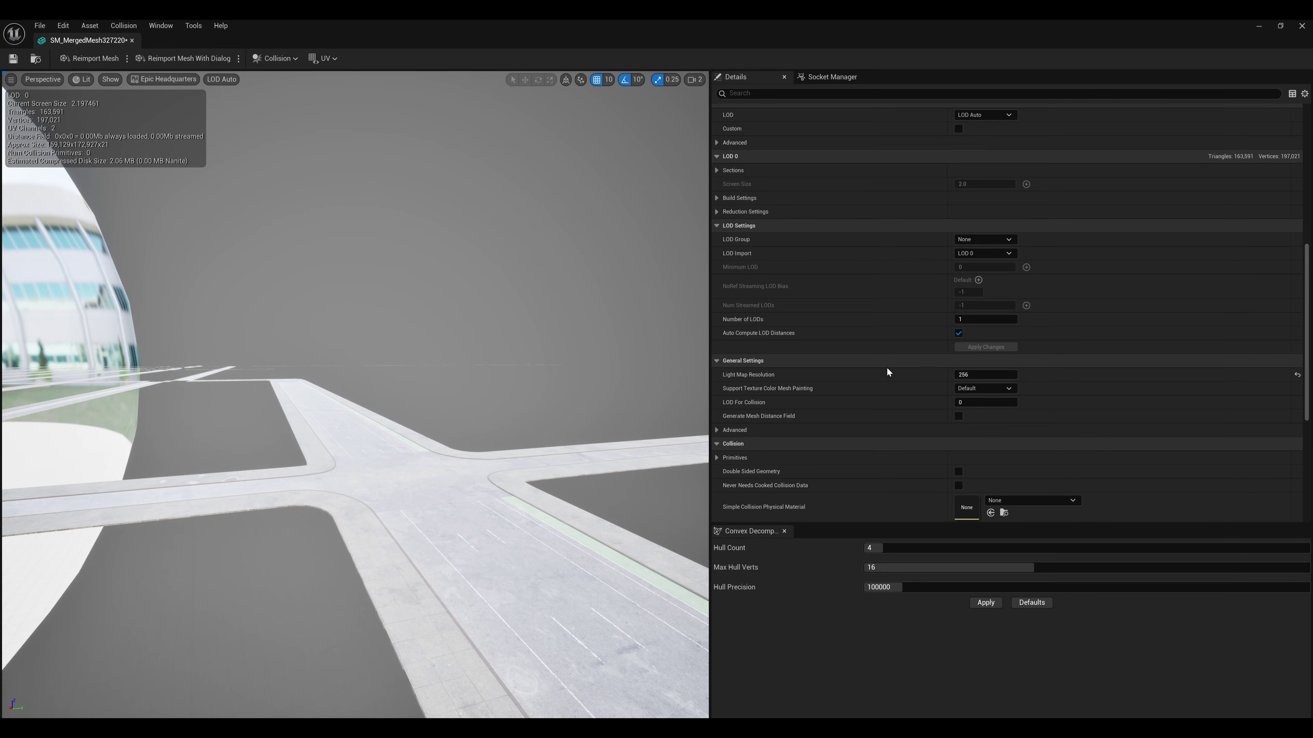
Preview the merged road mesh at LOD 3.
left_click(984, 115)
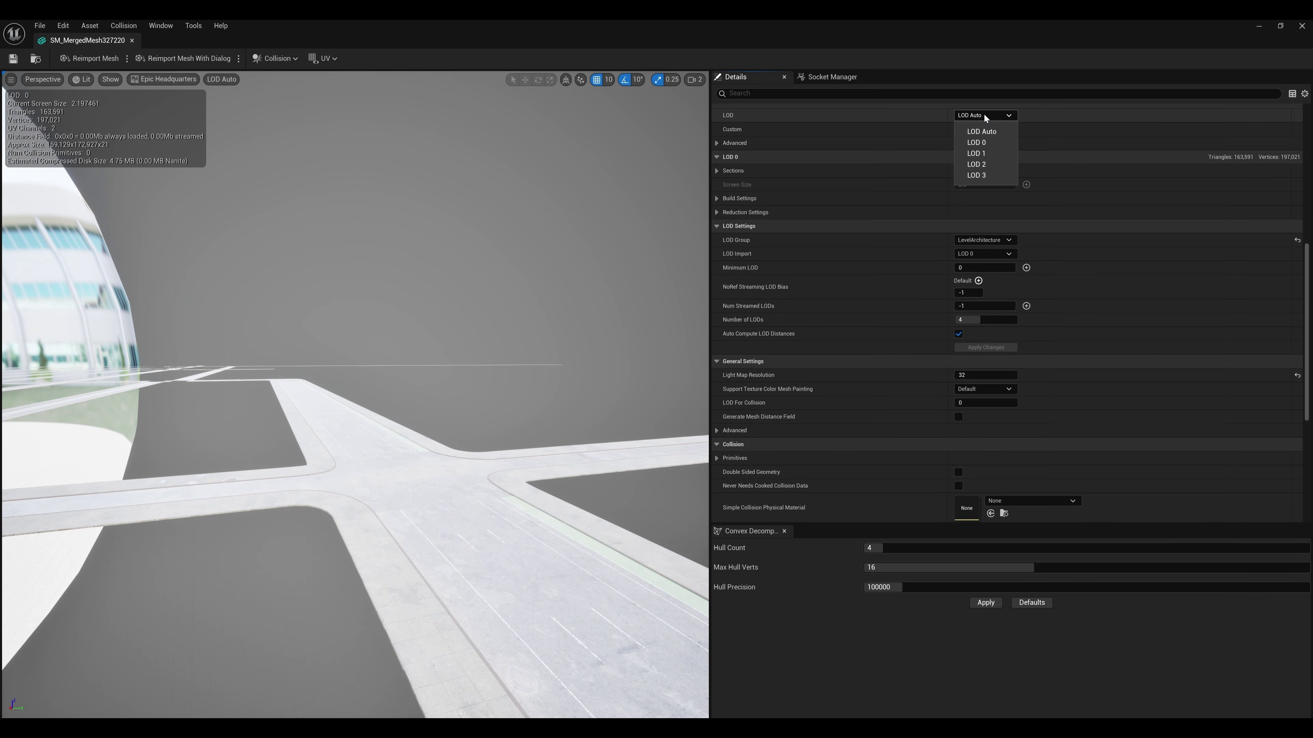
left_click(985, 175)
left_click_drag(539, 443, 496, 434)
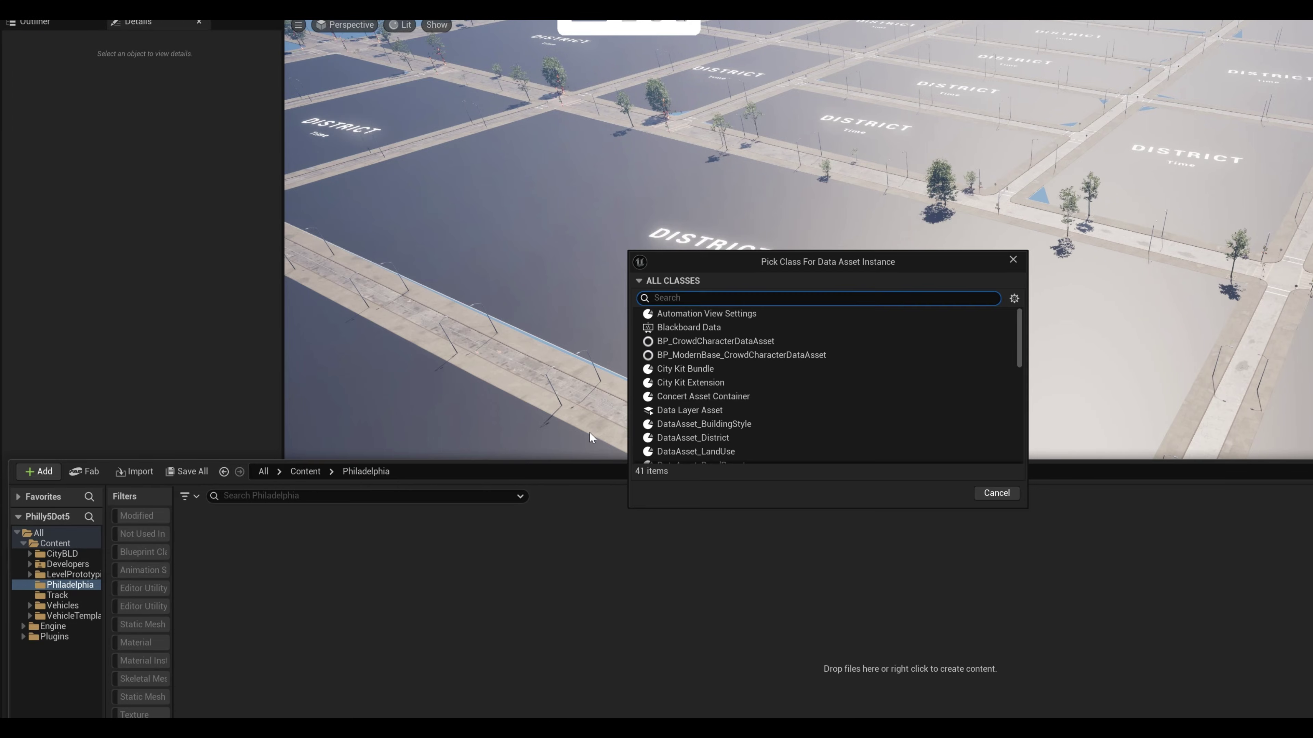
Create a DataAsset_District data asset named District_ParkingLot in the Philadelphia folder.
type("dataasset")
left_click(687, 313)
left_click(944, 353)
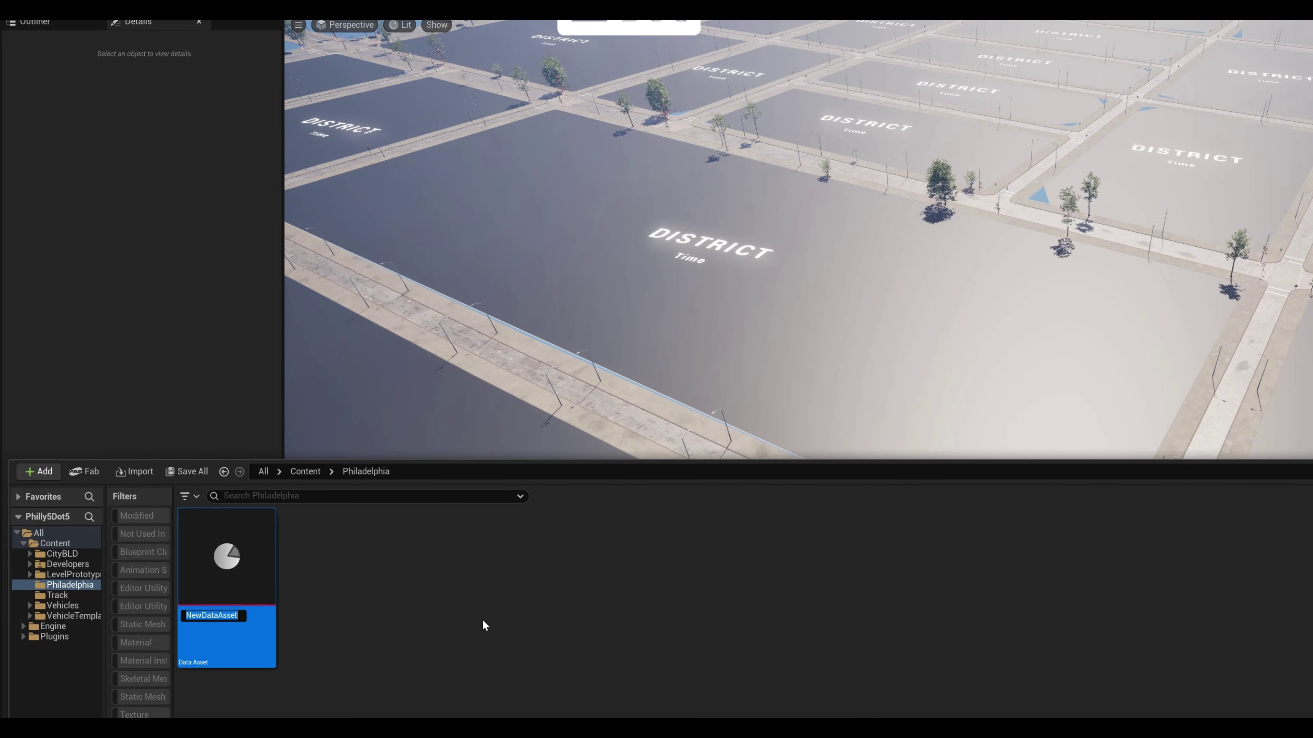
type("District_ParkingLot")
key("Return")
Open District_ParkingLot, name the district Parking Lot OSM, and set its lot subdivision method to Single Lot.
double_click(260, 561)
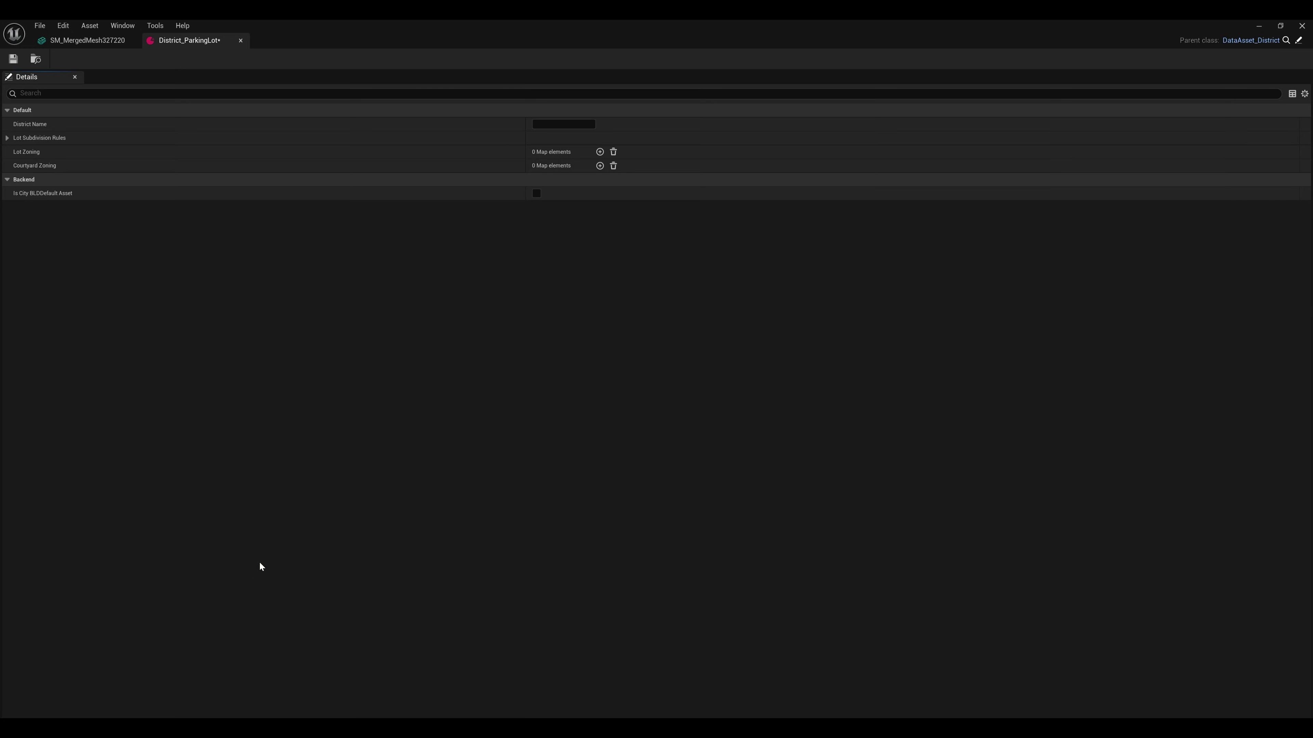
left_click(563, 124)
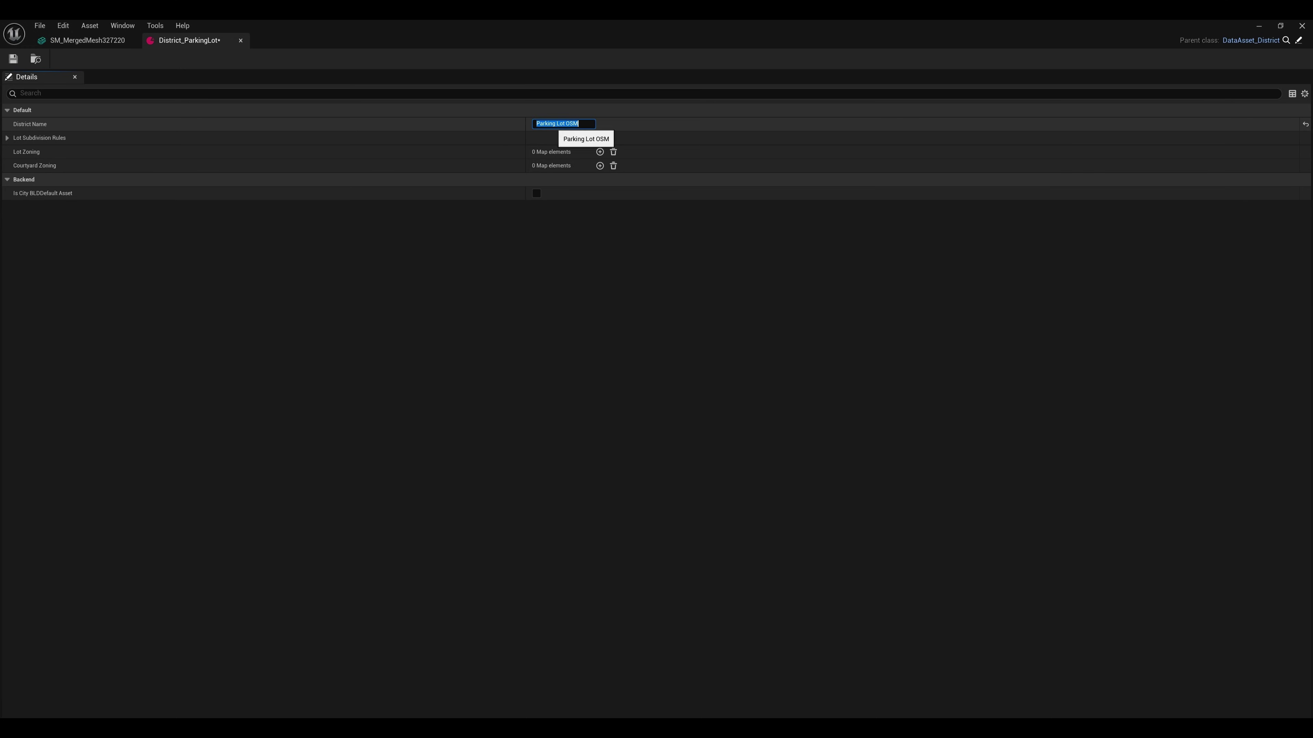
left_click(568, 137)
left_click(578, 153)
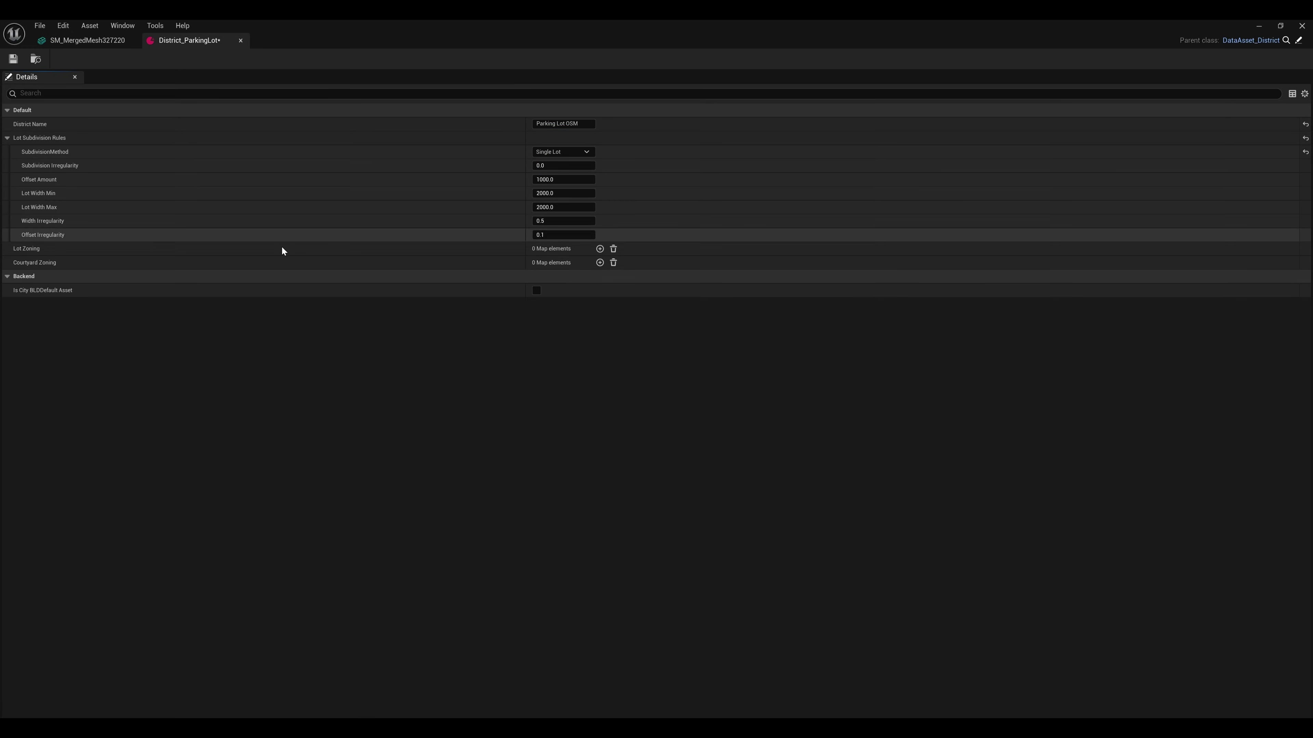
Add a Lot Zoning entry to the district that uses the LandUse_Modern_ParkingLot asset.
left_click(600, 249)
left_click(349, 263)
type("parking lot")
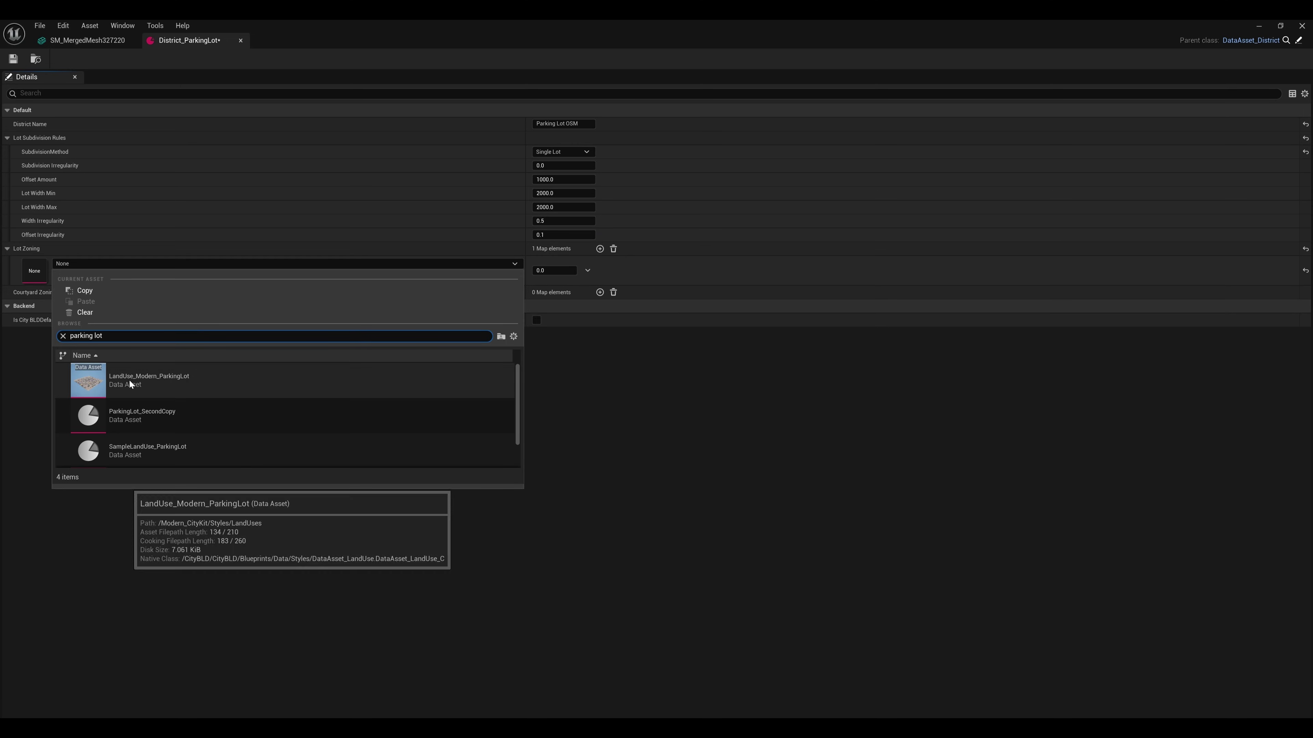
left_click(129, 380)
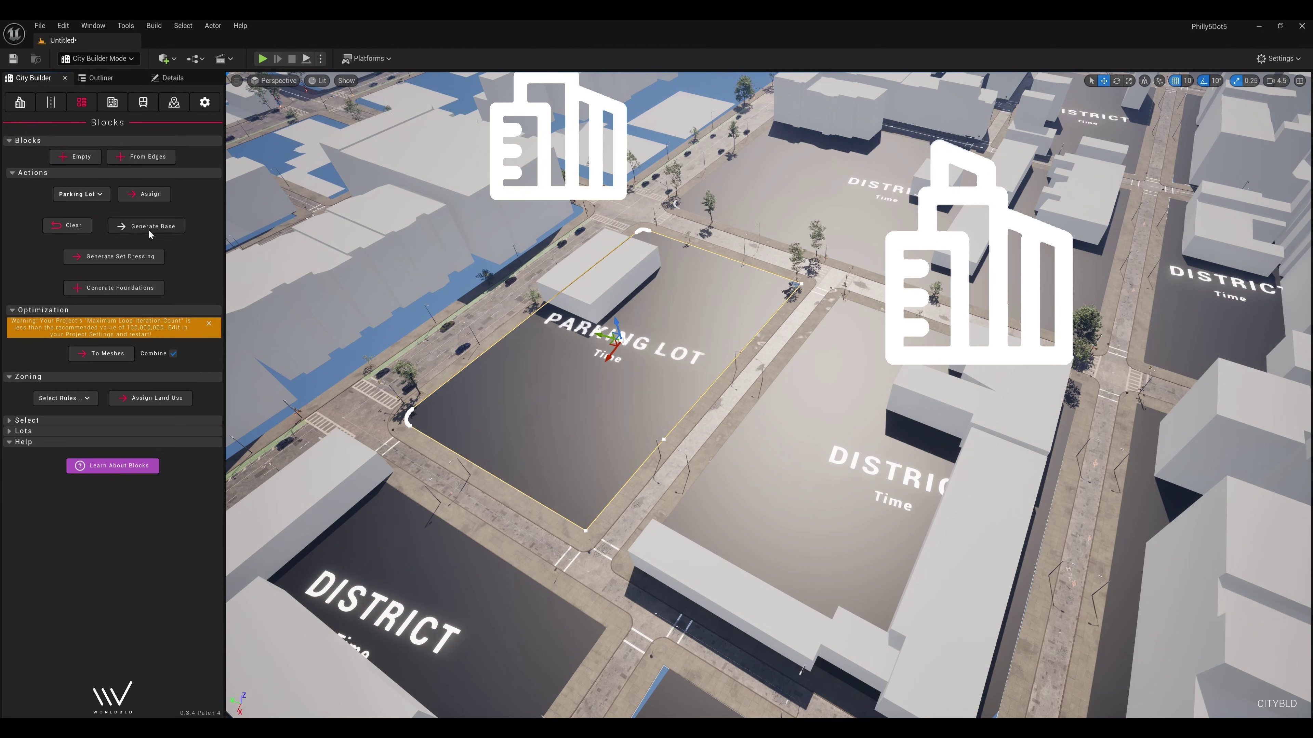
Generate the base of the Parking Lot block and the set dressing of the Garden OSM block.
left_click(150, 230)
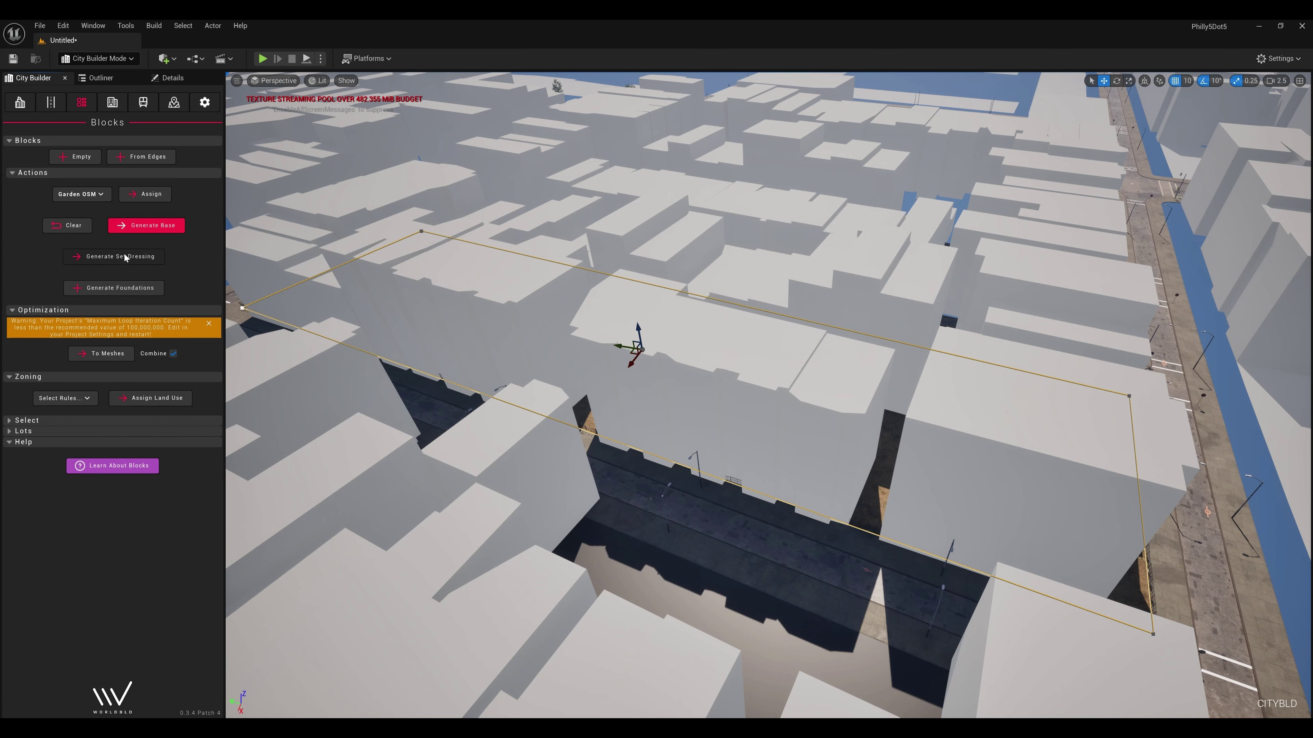
left_click(128, 258)
right_click_drag(851, 547, 850, 547)
scroll(768, 395, "down", 3)
key("w")
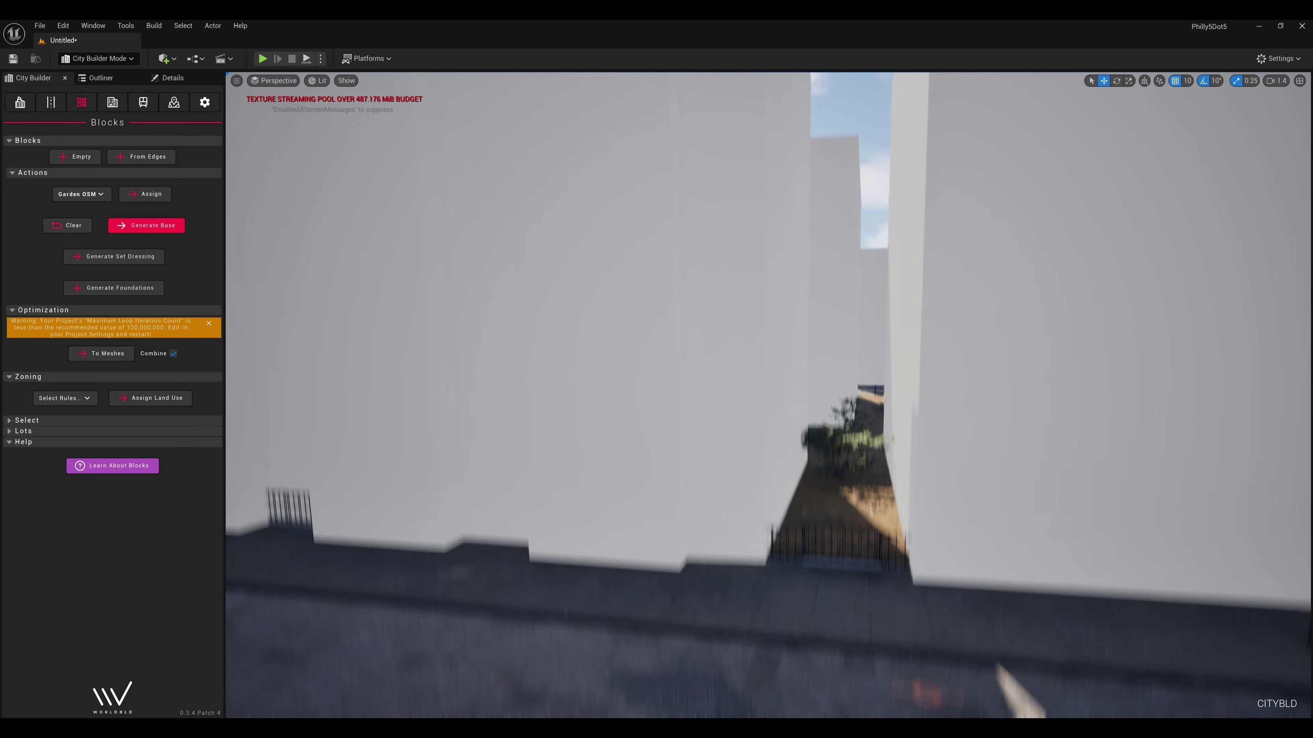
right_click_drag(768, 396, 643, 399)
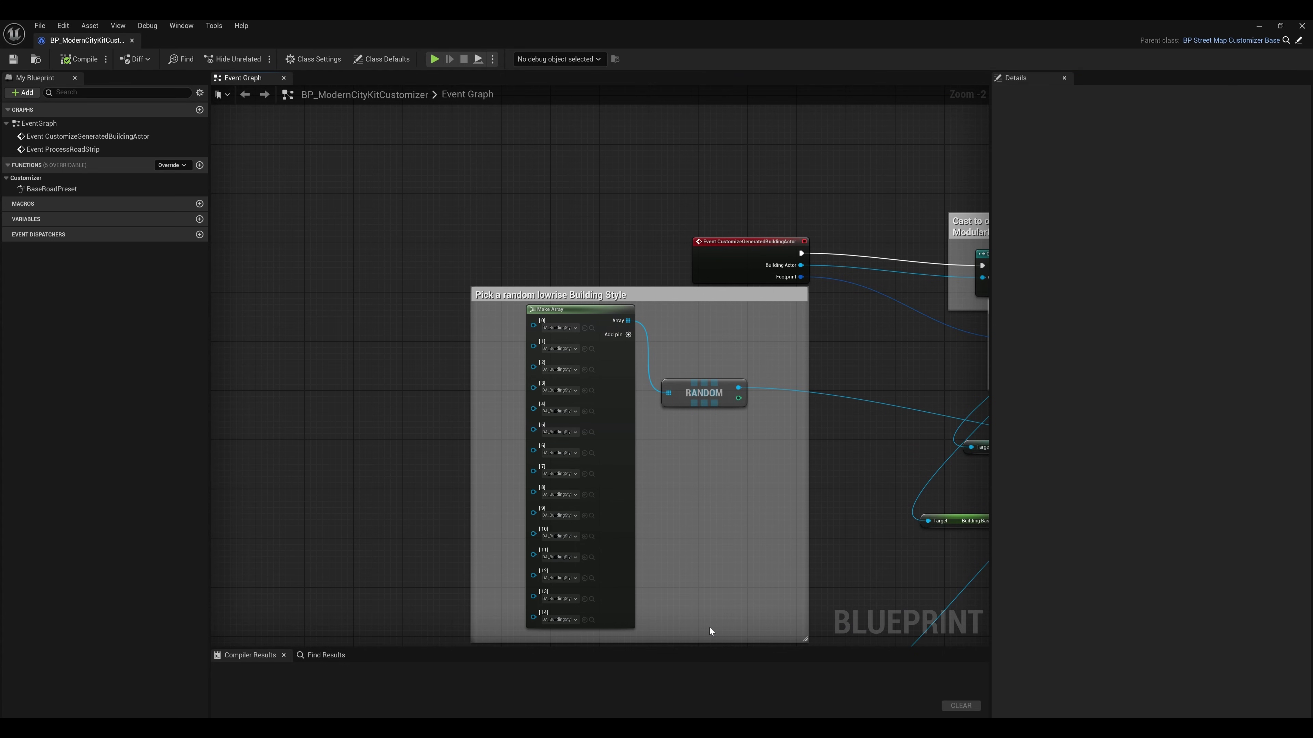
Examine the BP_ModernCityKitCustomizer event graph that picks building styles from OSM tags, and the city's building preview.
right_click_drag(710, 628, 464, 444)
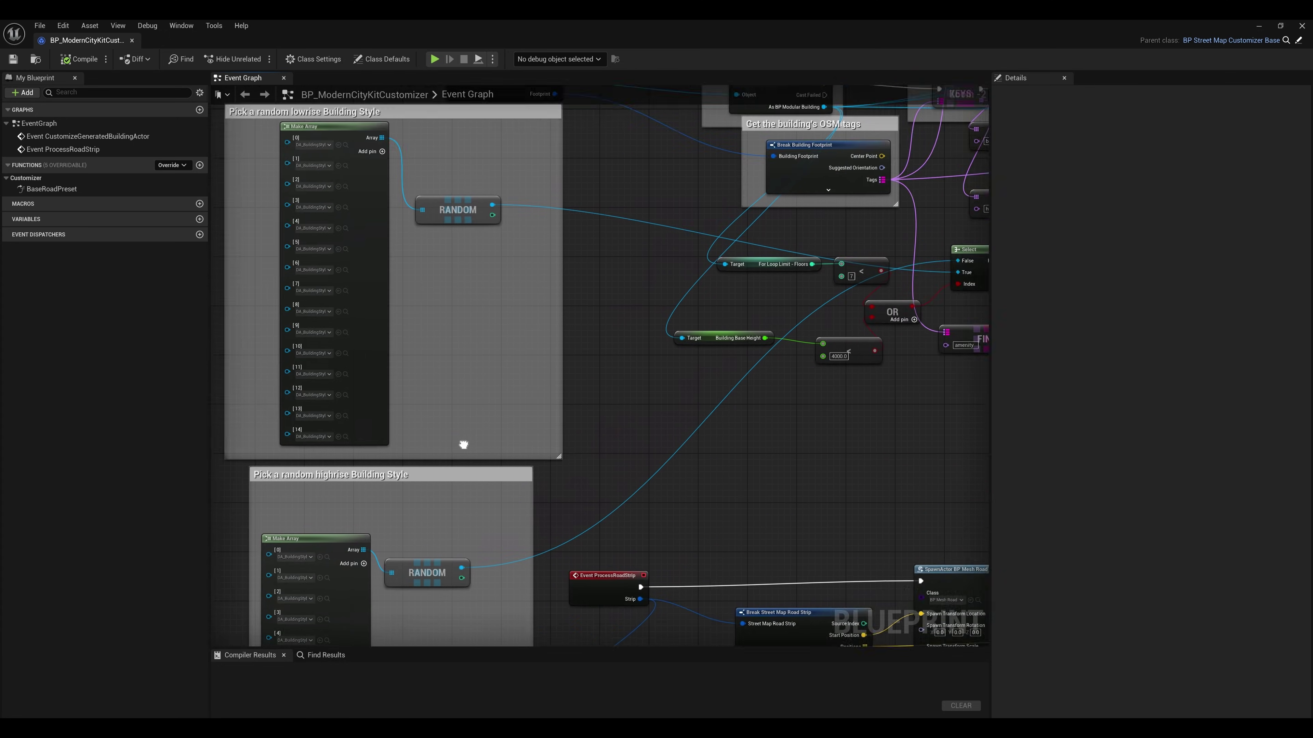
scroll(463, 444, "down", 4)
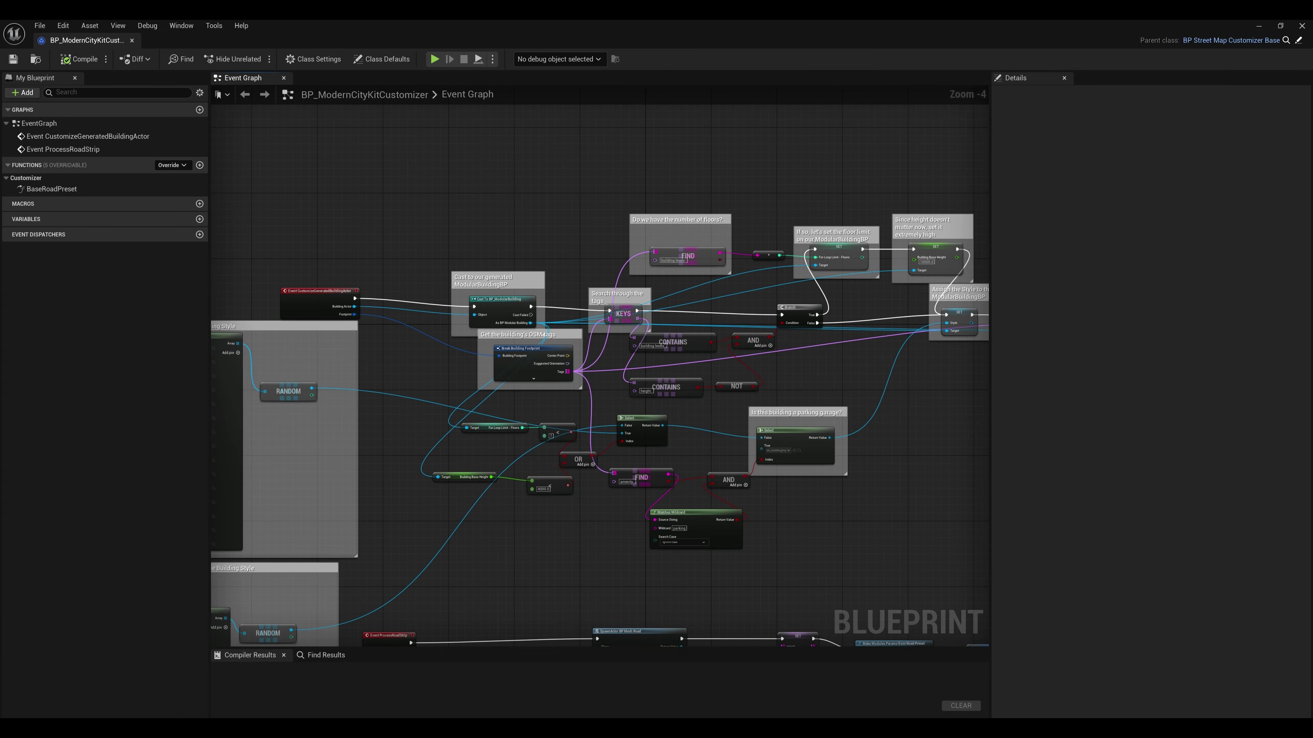
right_click_drag(549, 487, 344, 485)
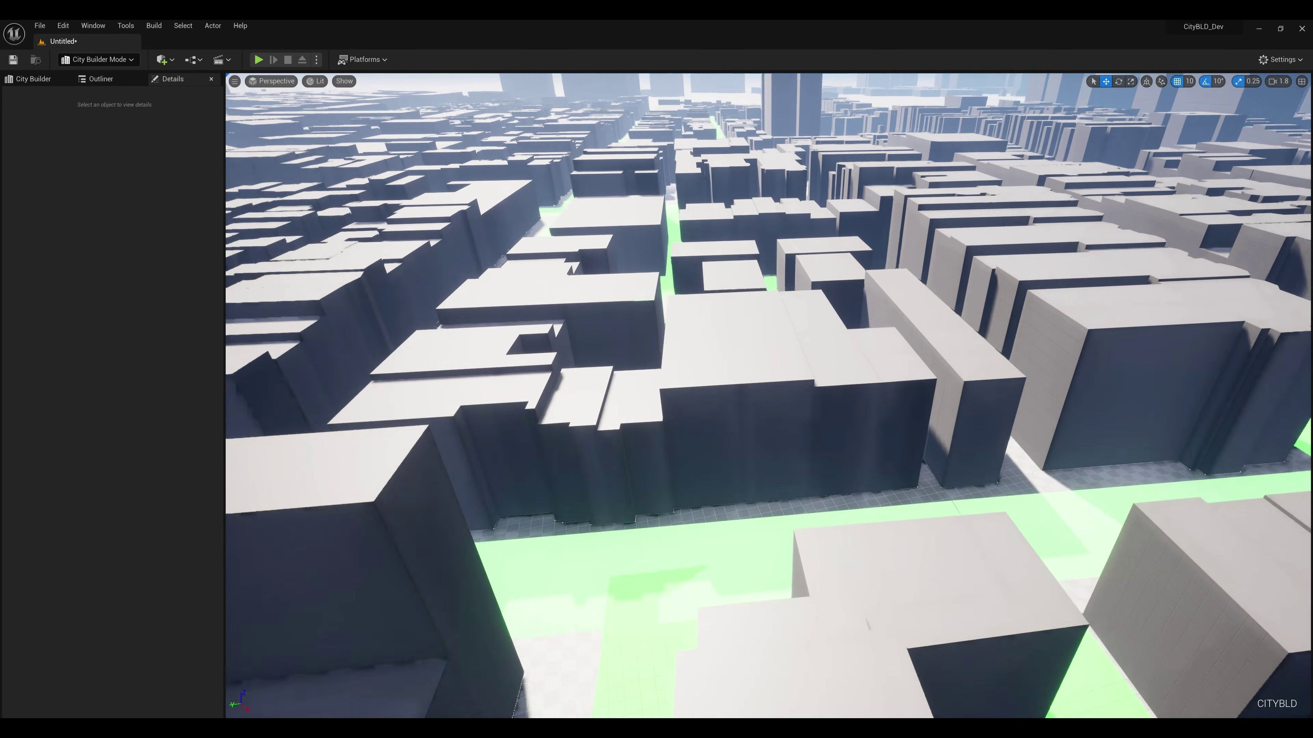
scroll(768, 395, "up", 3)
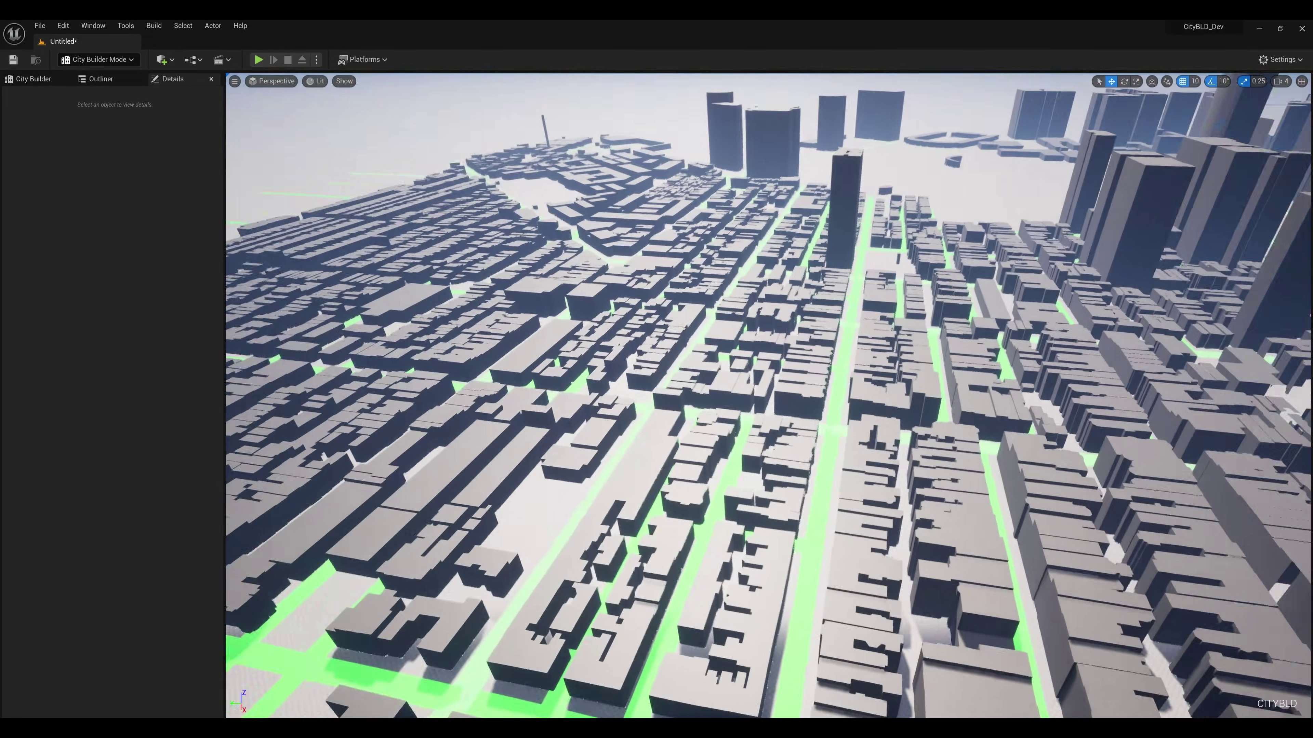
key("s")
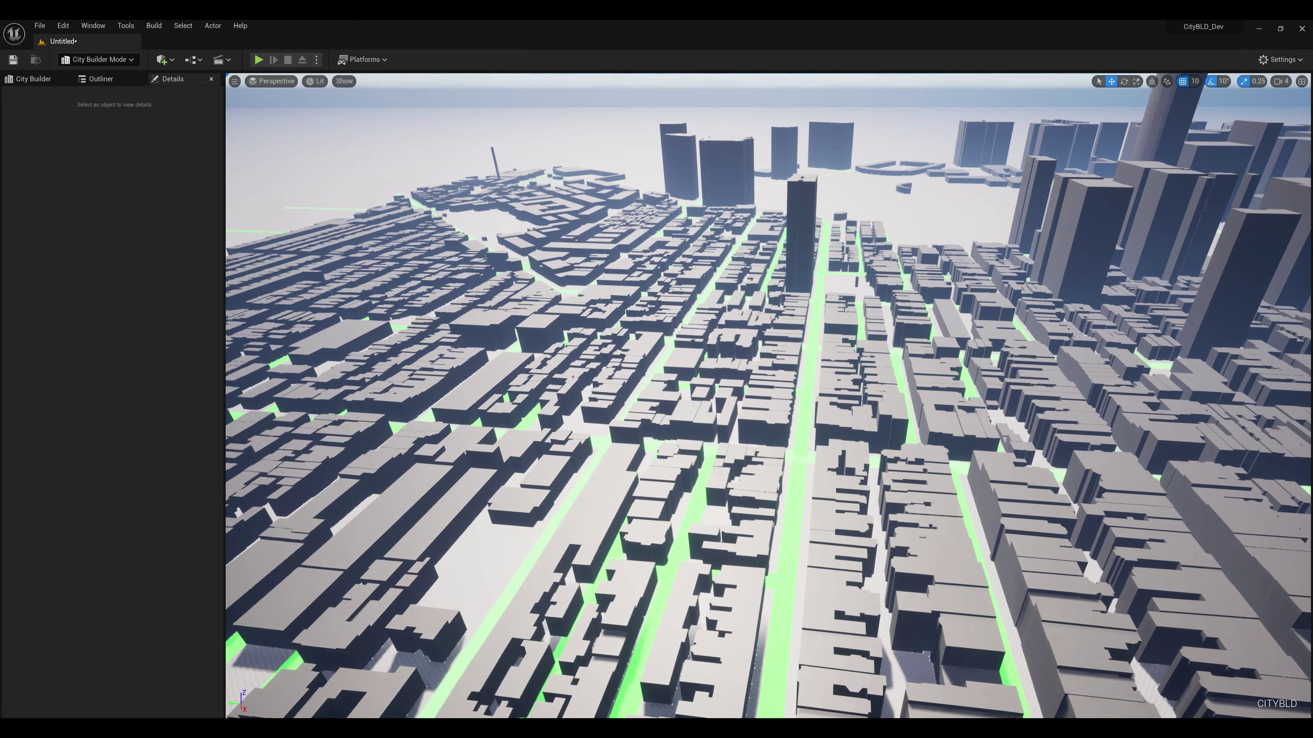
key("w")
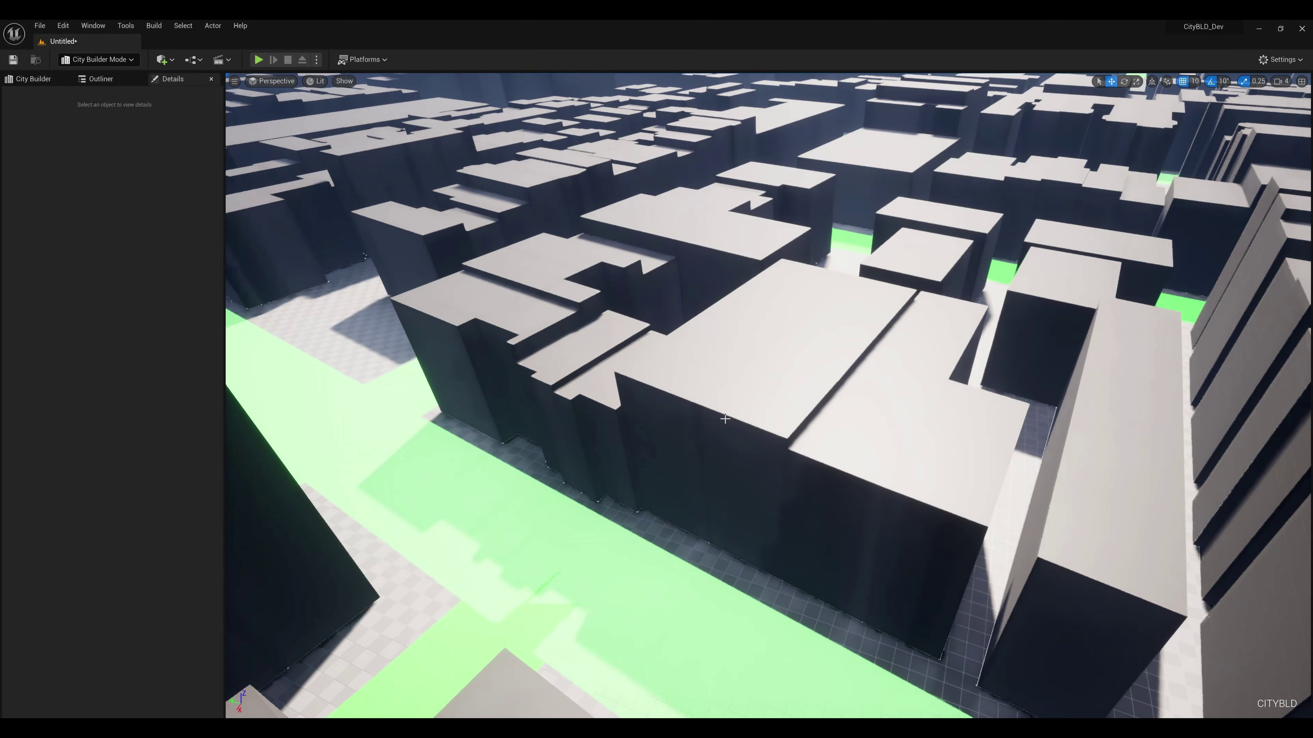
left_click(744, 397)
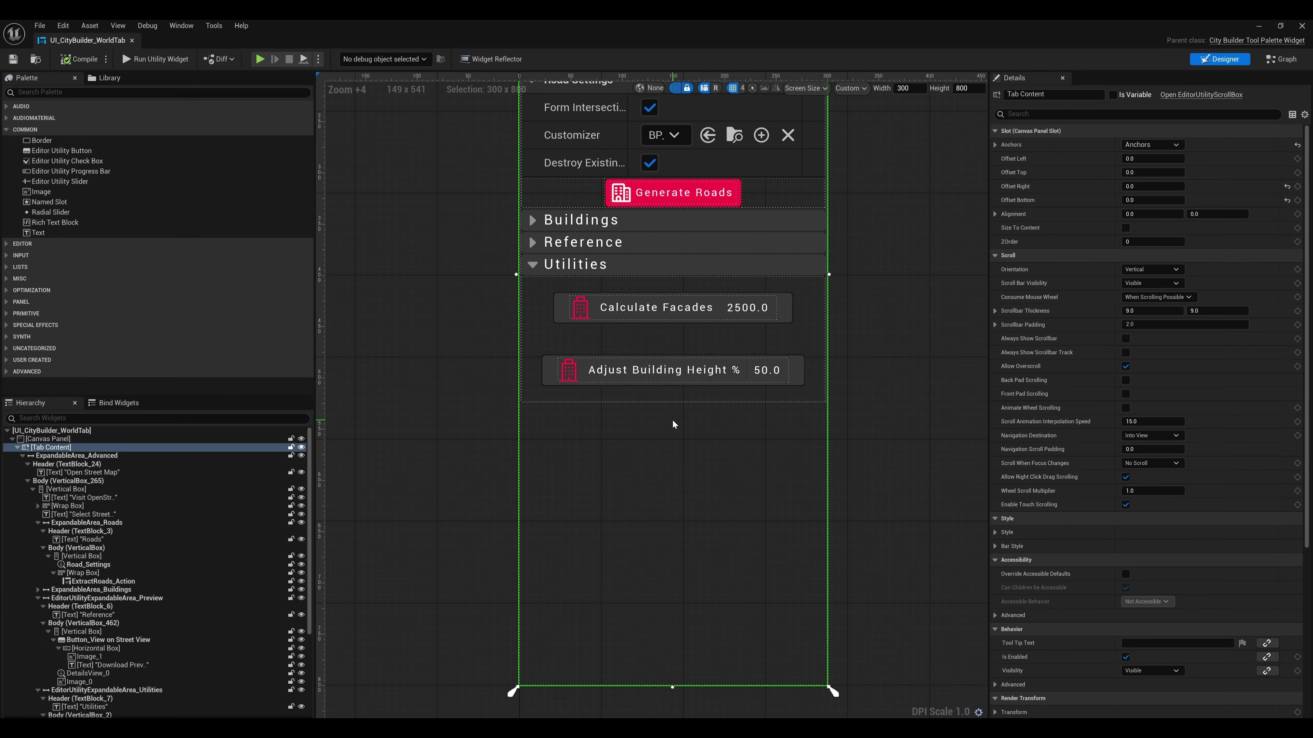
Relabel a duplicate of the Adjust Building Height % button as Assign Building, and review the event graph's chain of Execute Python Command nodes.
left_click(619, 384)
left_click(615, 381)
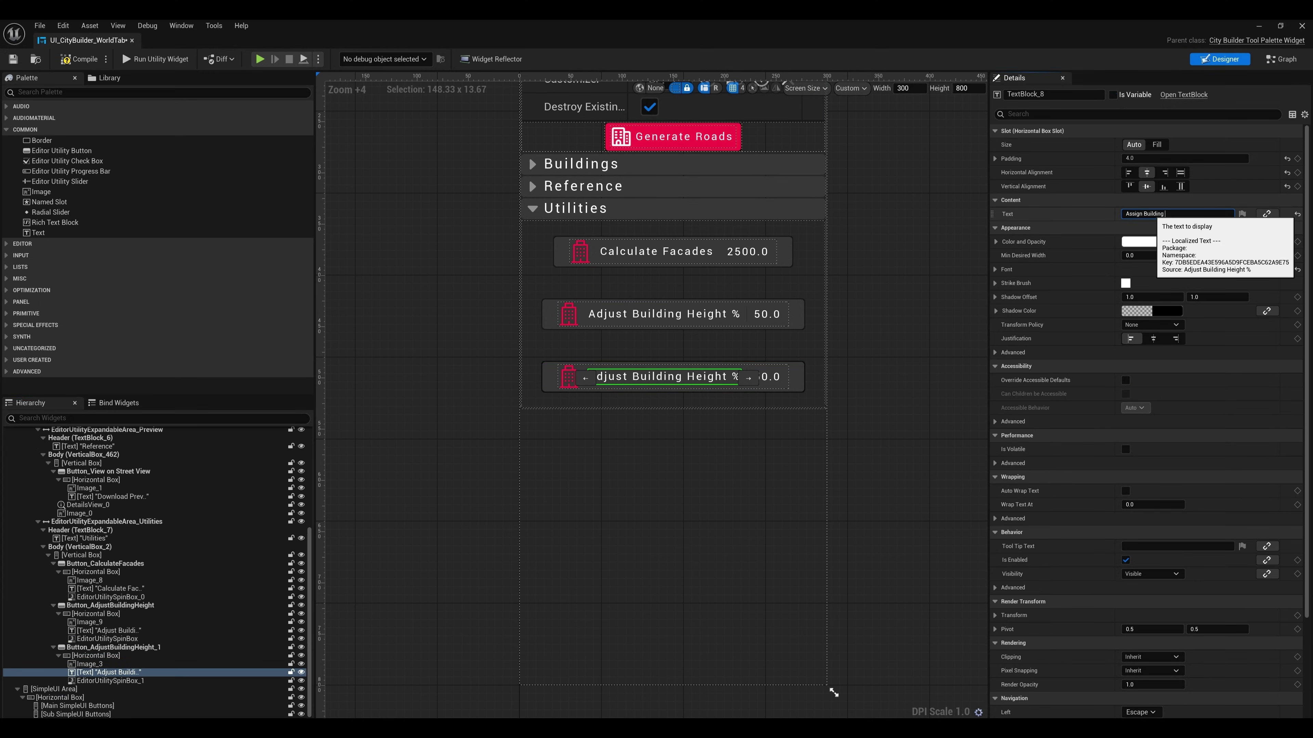
left_click(758, 384)
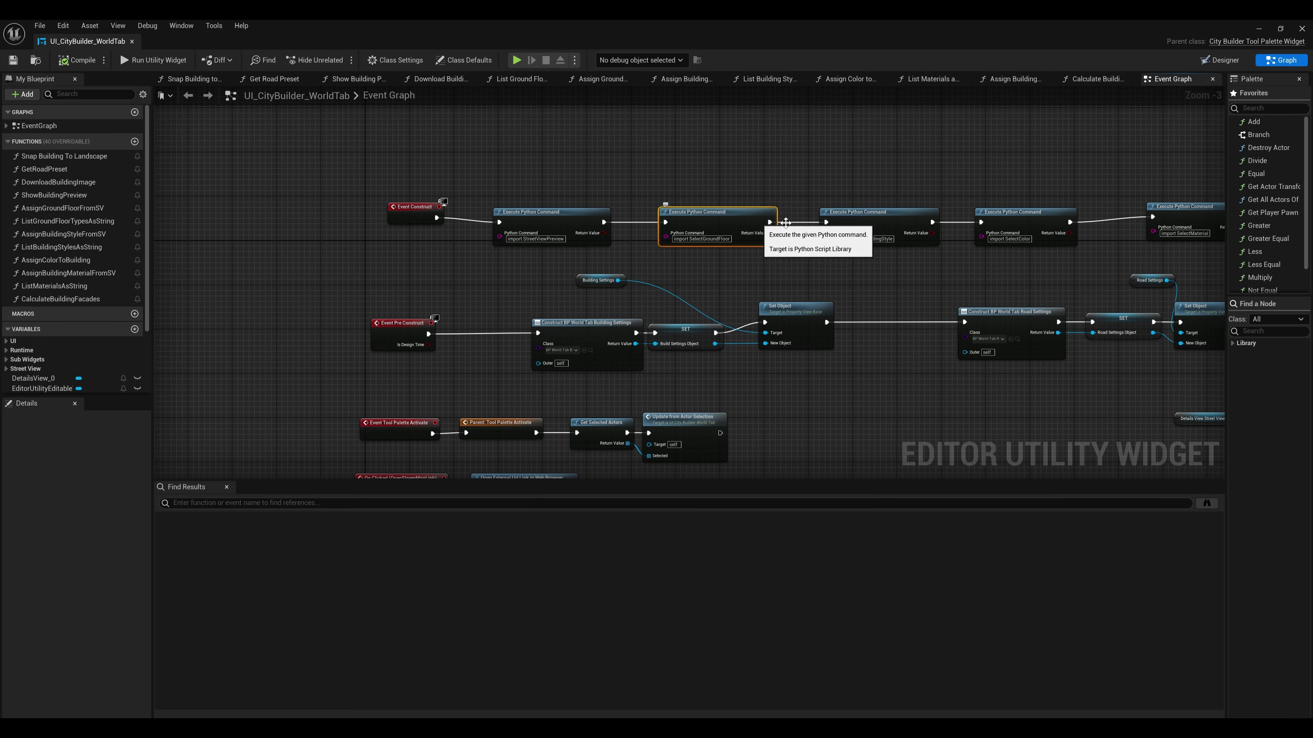
right_click_drag(1045, 222, 724, 223)
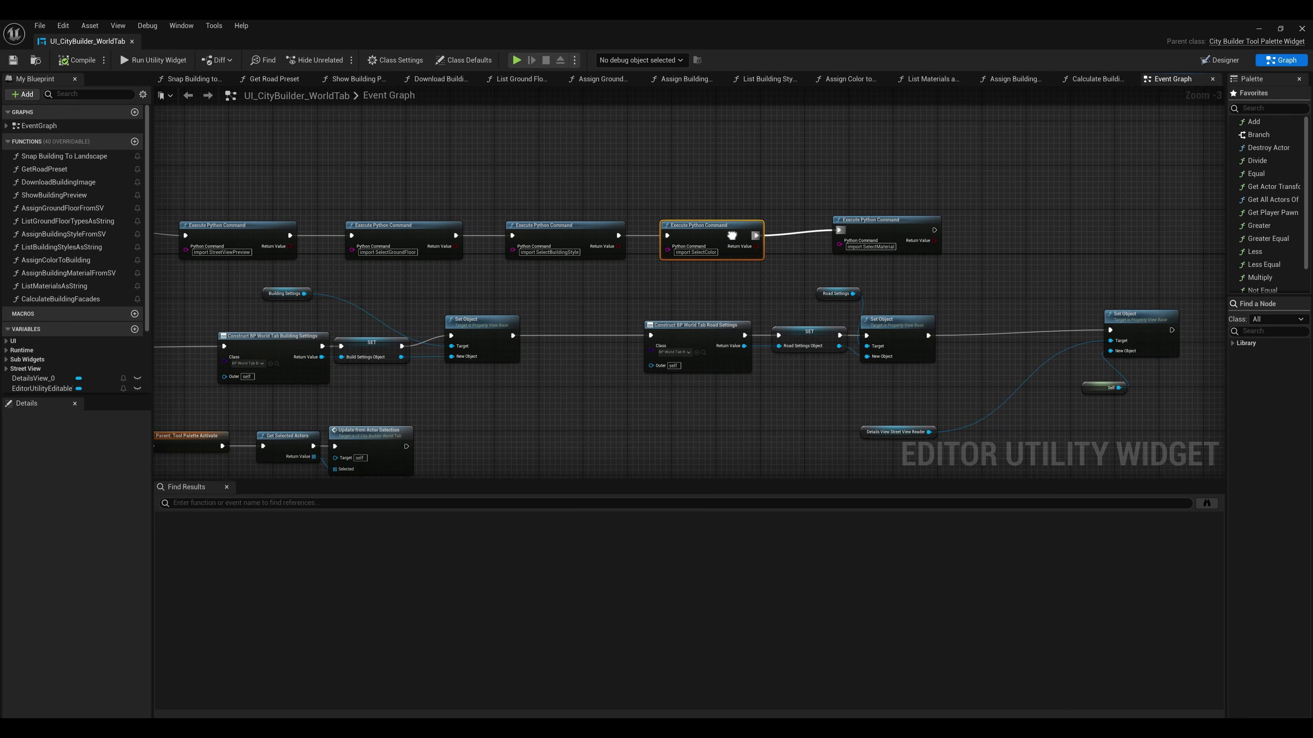
Download Street View preview images for three greybox buildings in the same row, one building at a time.
left_click(173, 305)
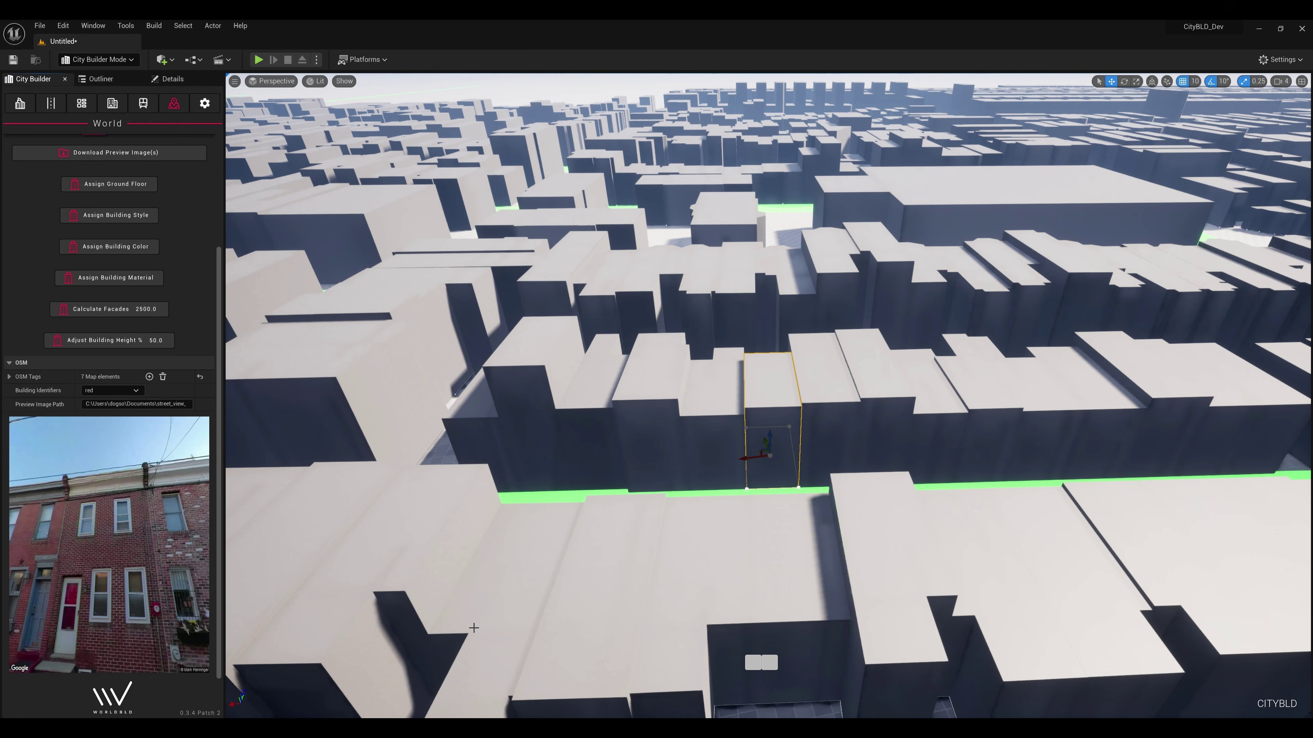
left_click(920, 427)
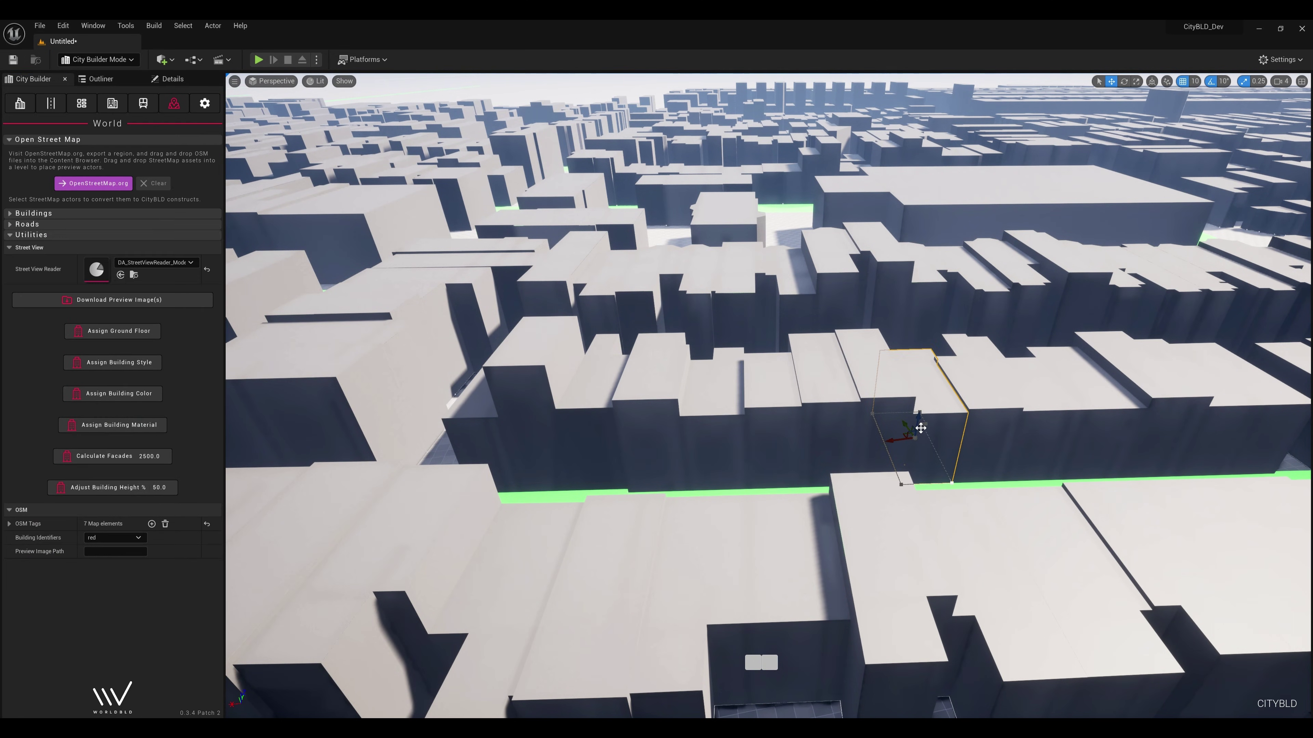
left_click(119, 303)
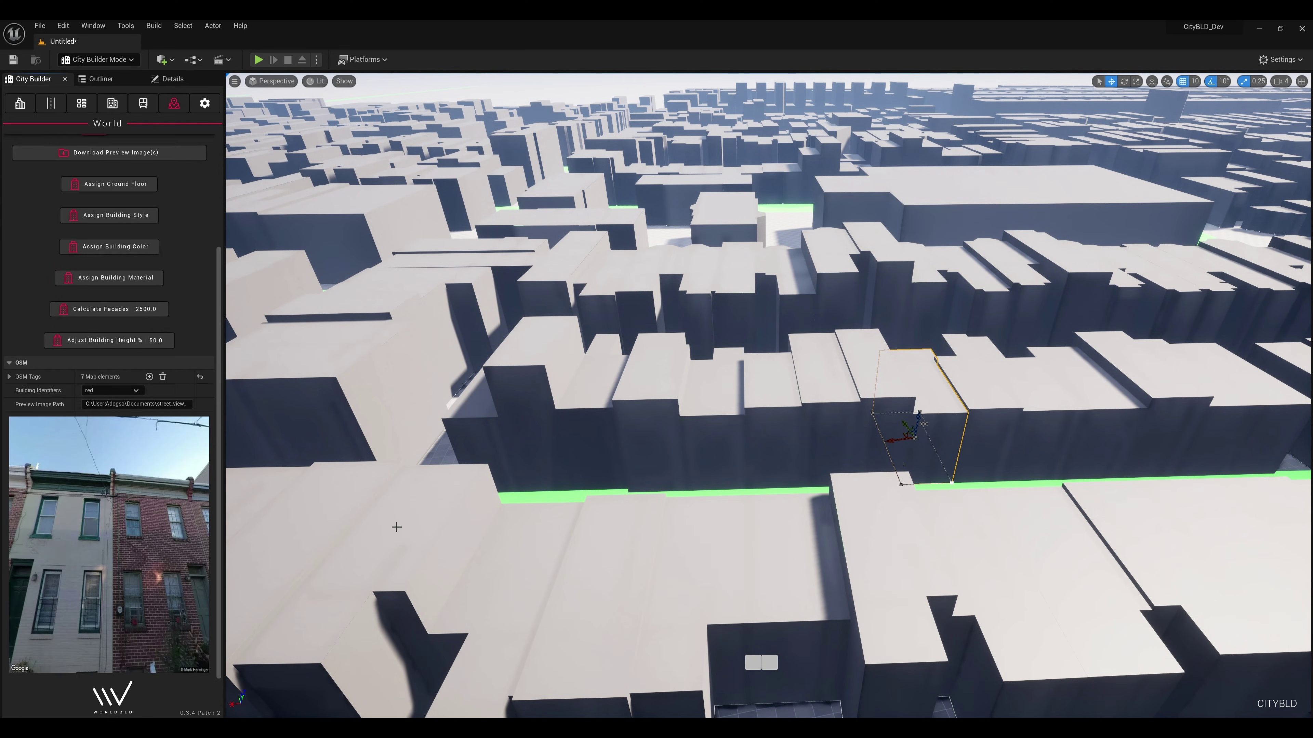
left_click(997, 424)
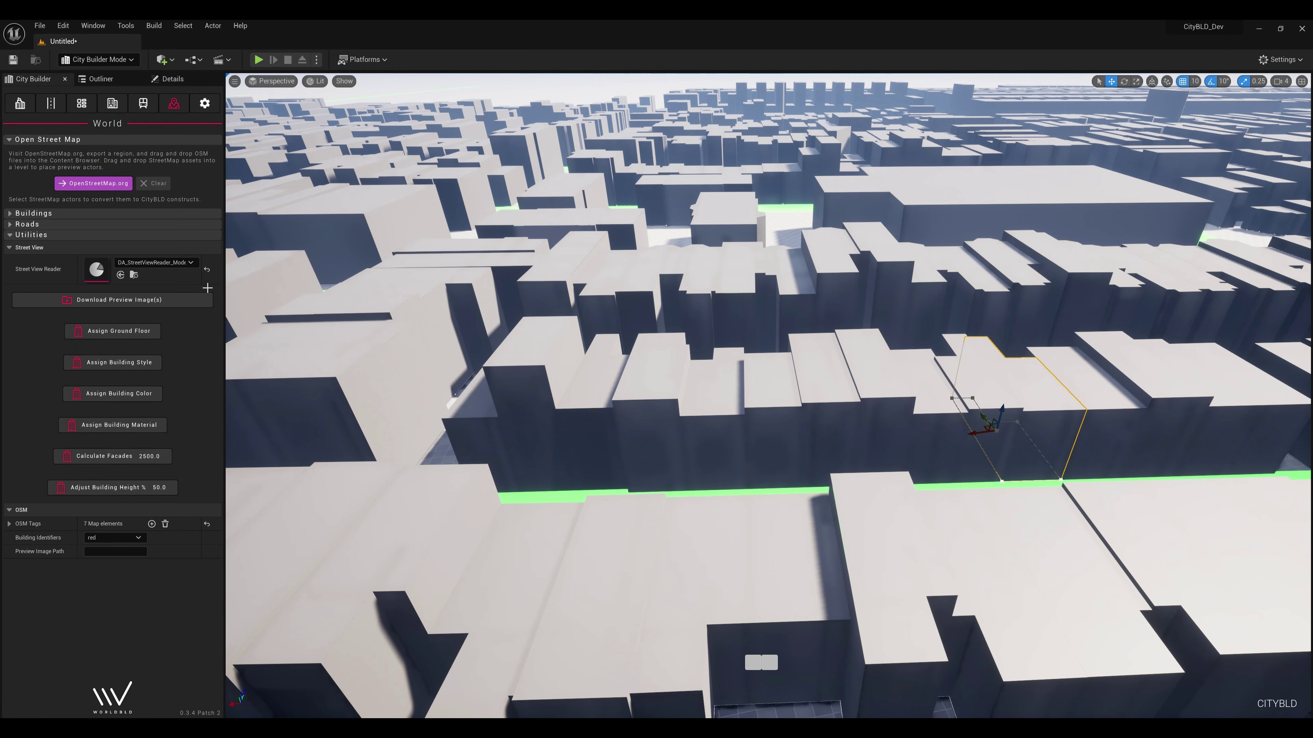
left_click(159, 303)
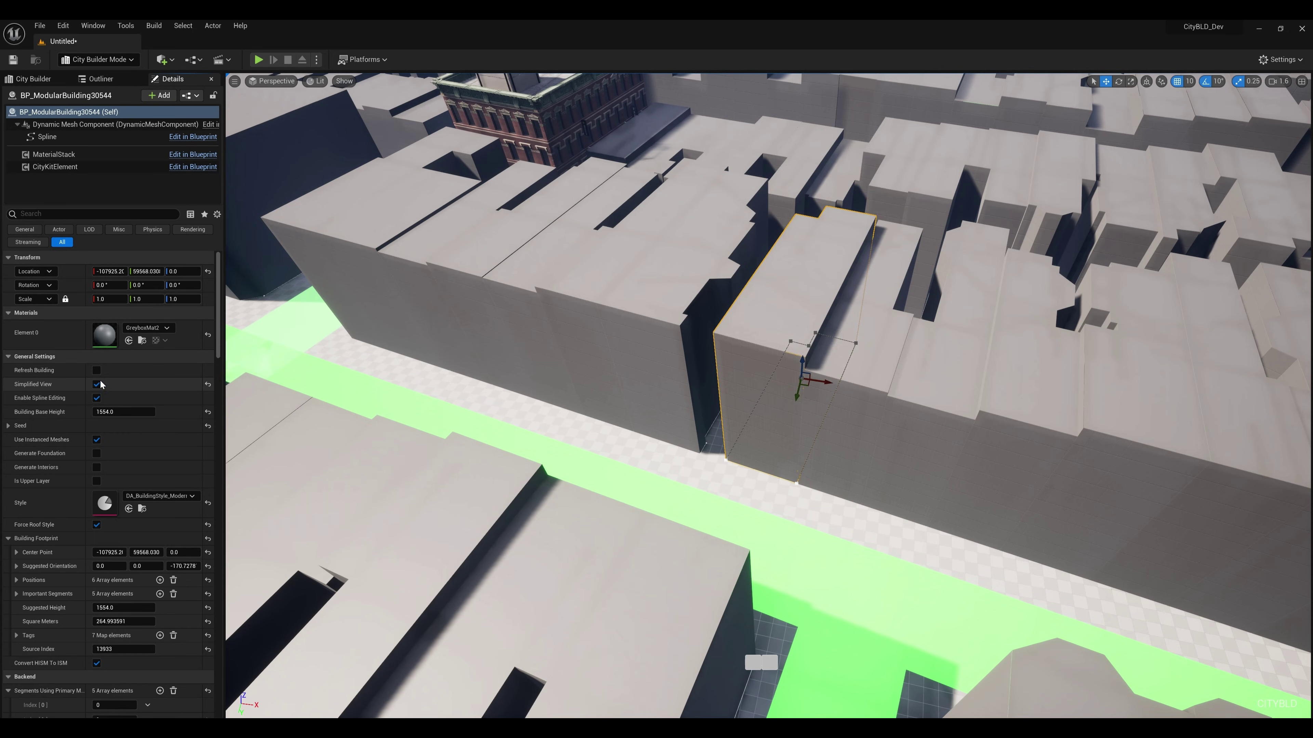
Turn off the simplified view of the selected narrow end-of-row building and download its Street View preview image.
left_click(33, 79)
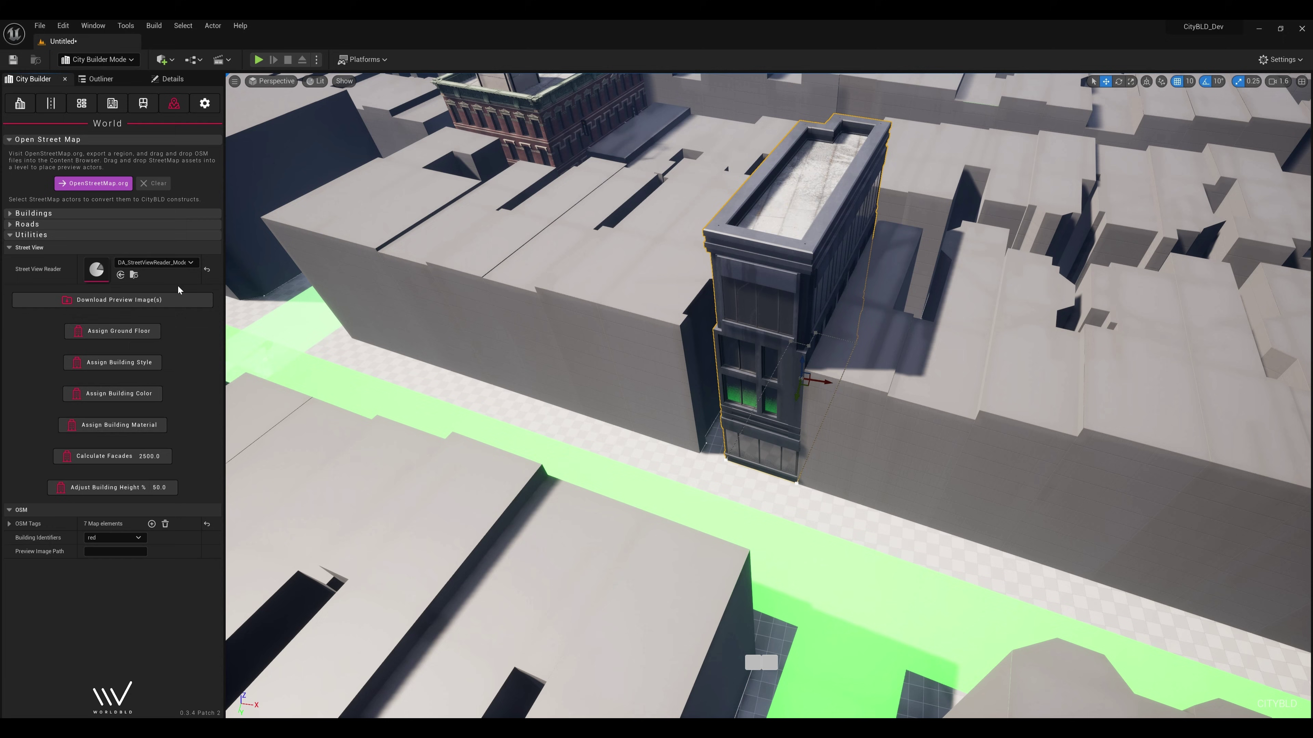
left_click(171, 301)
scroll(170, 303, "down", 3)
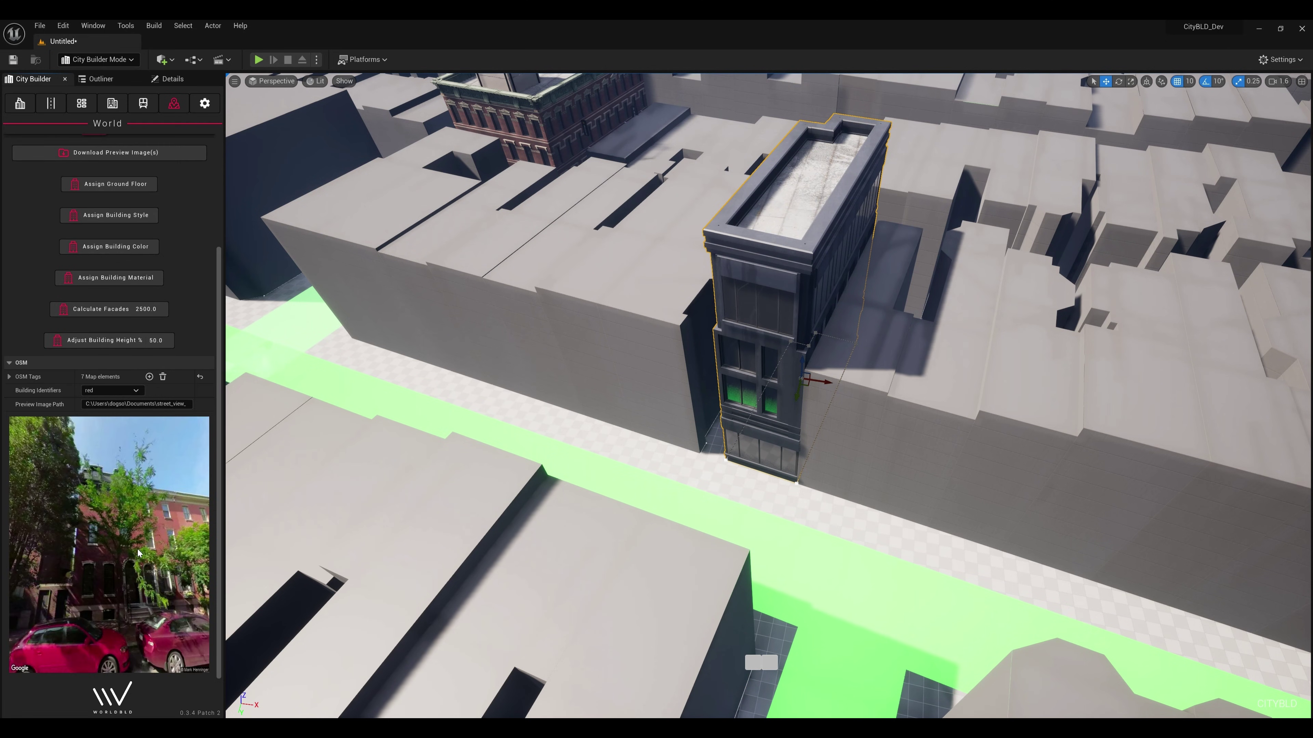
Assign a building style to the selected narrow building from its Street View preview image.
scroll(114, 335, "up", 1)
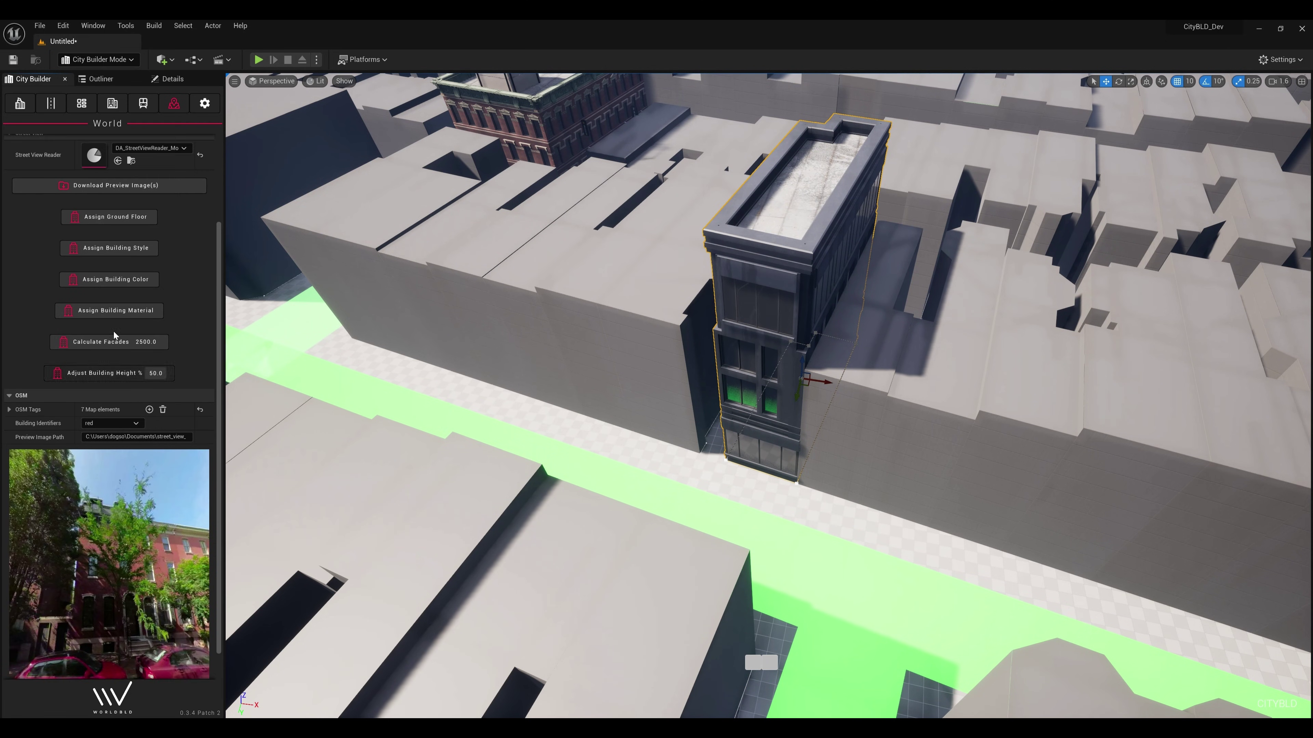
left_click(110, 248)
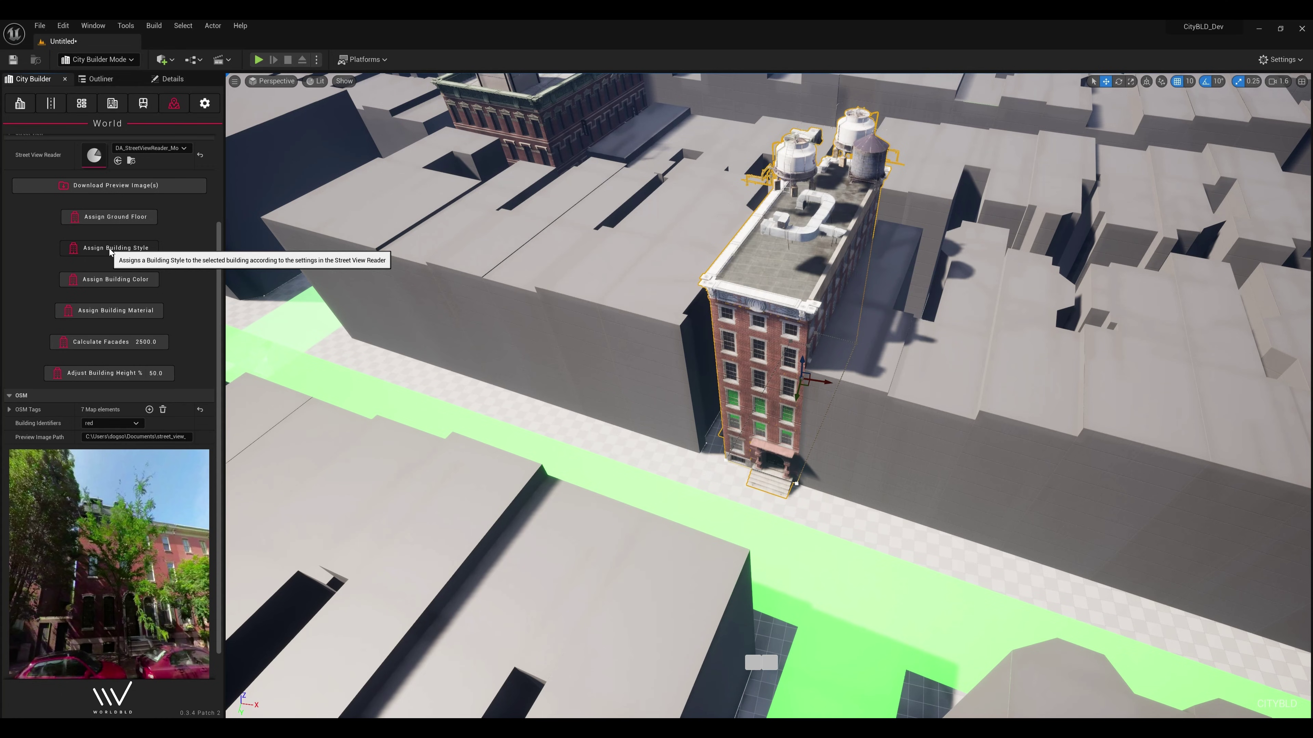
left_click(111, 248)
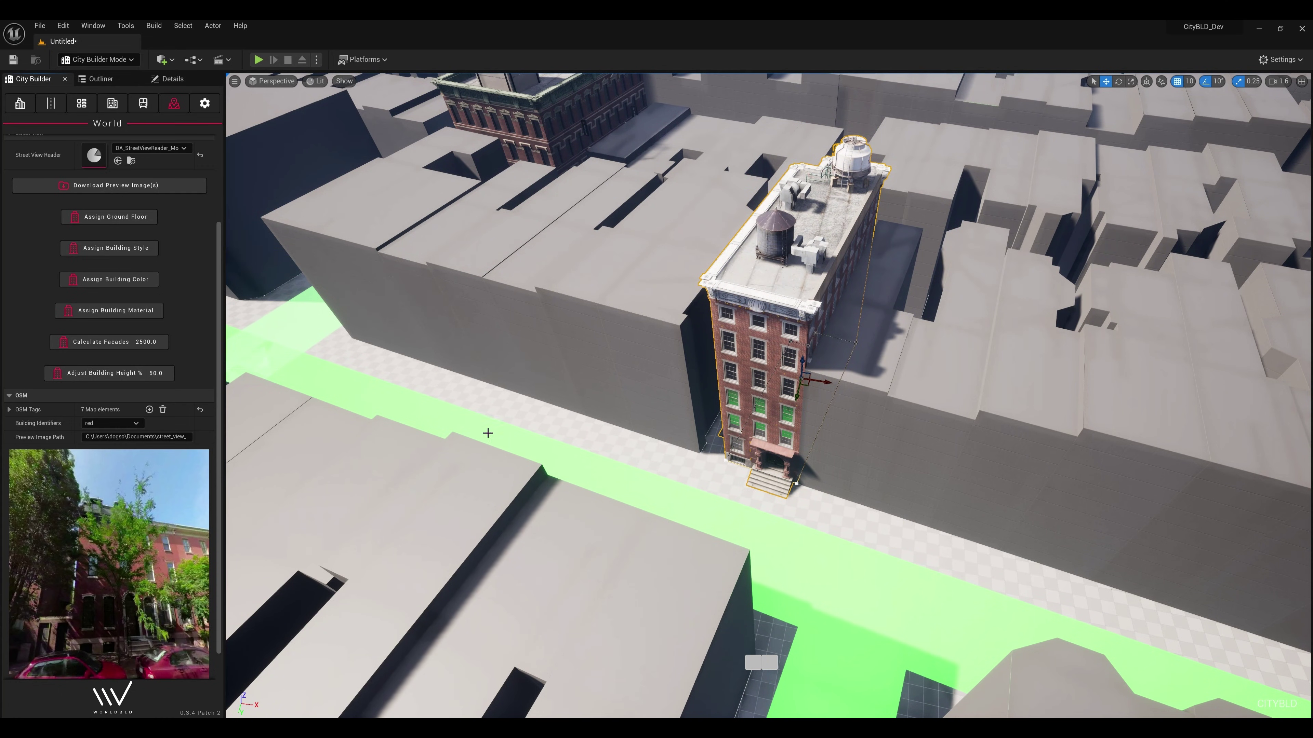
left_click_drag(649, 470, 276, 440, "alt")
Calculate the street-facing facades of the two red brick buildings that have blank walls toward the street.
right_click_drag(768, 396, 759, 383)
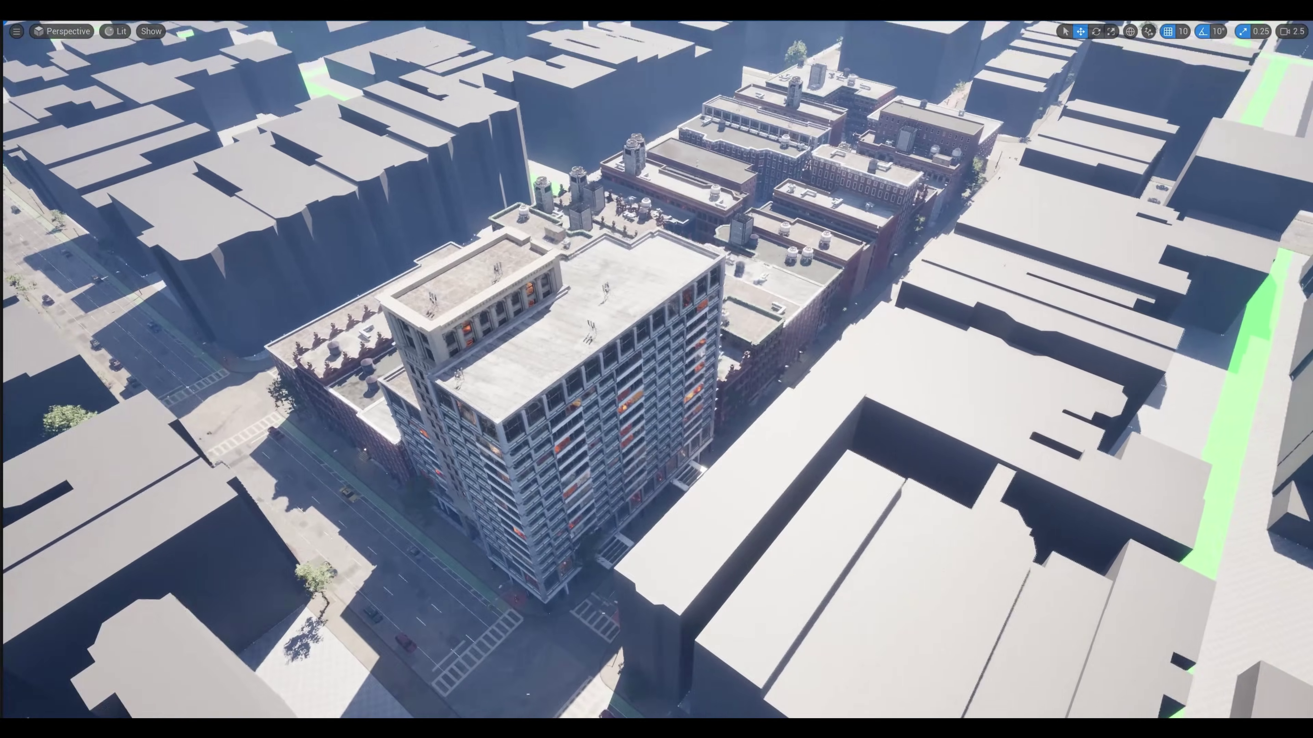
right_click_drag(657, 369, 653, 385)
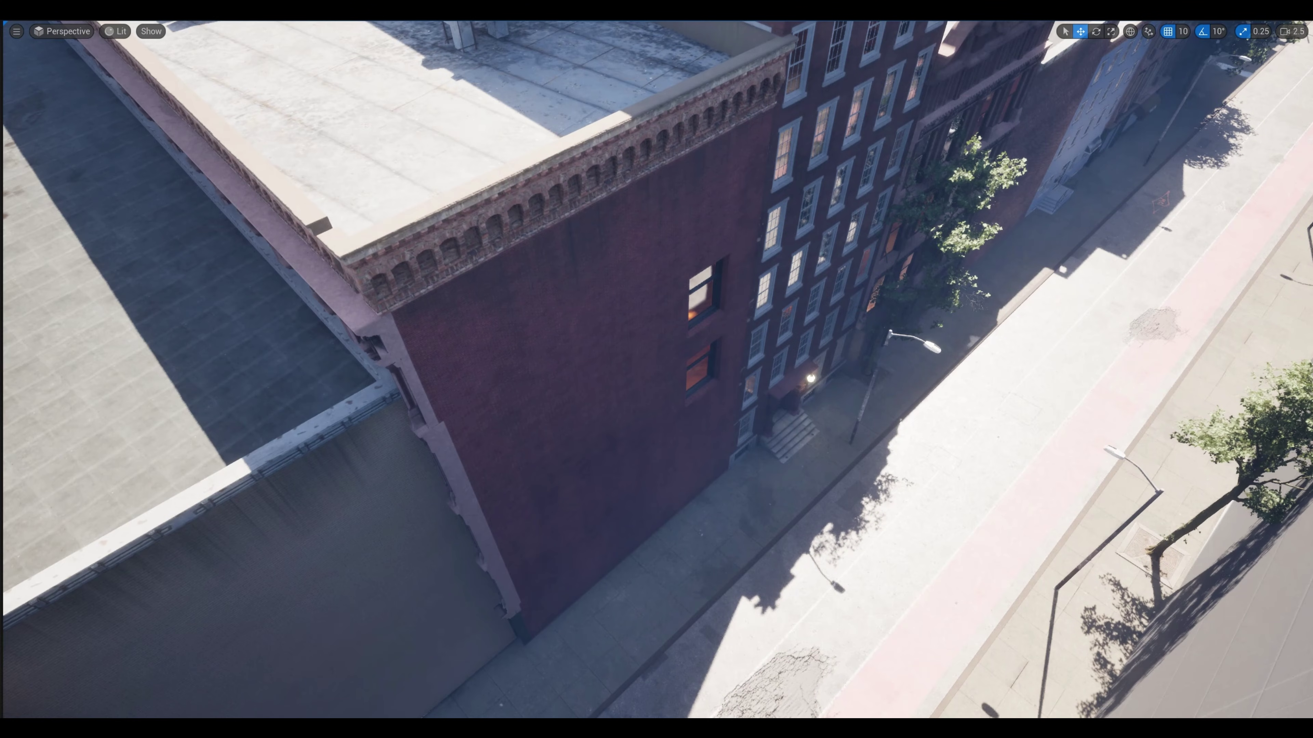
left_click(584, 463)
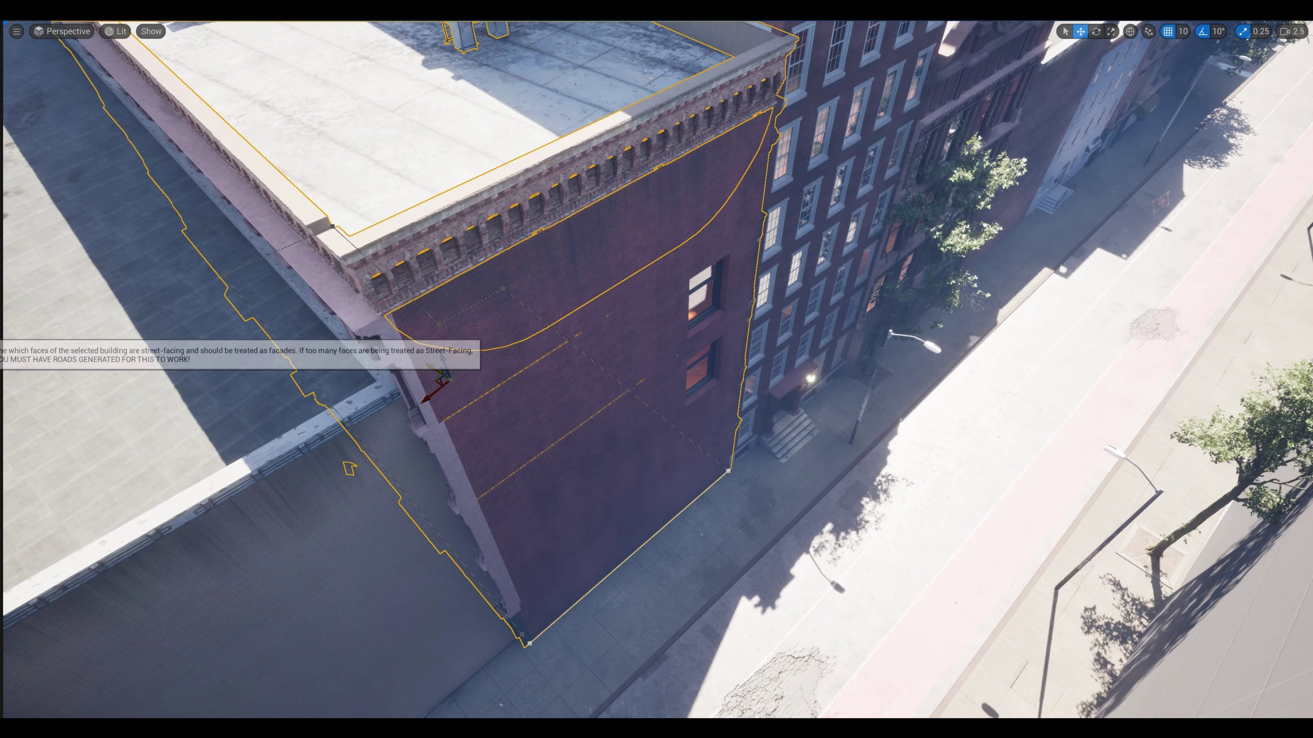
right_click_drag(653, 385, 547, 385)
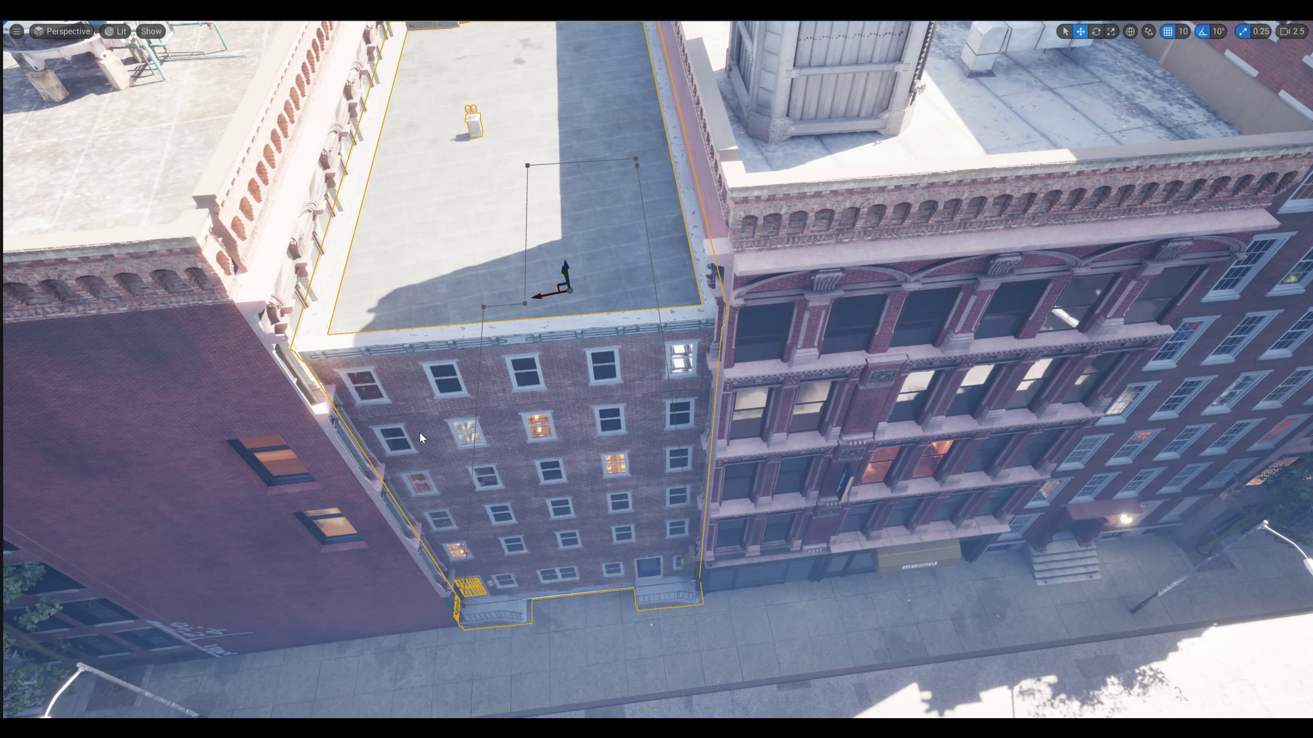
left_click(232, 455)
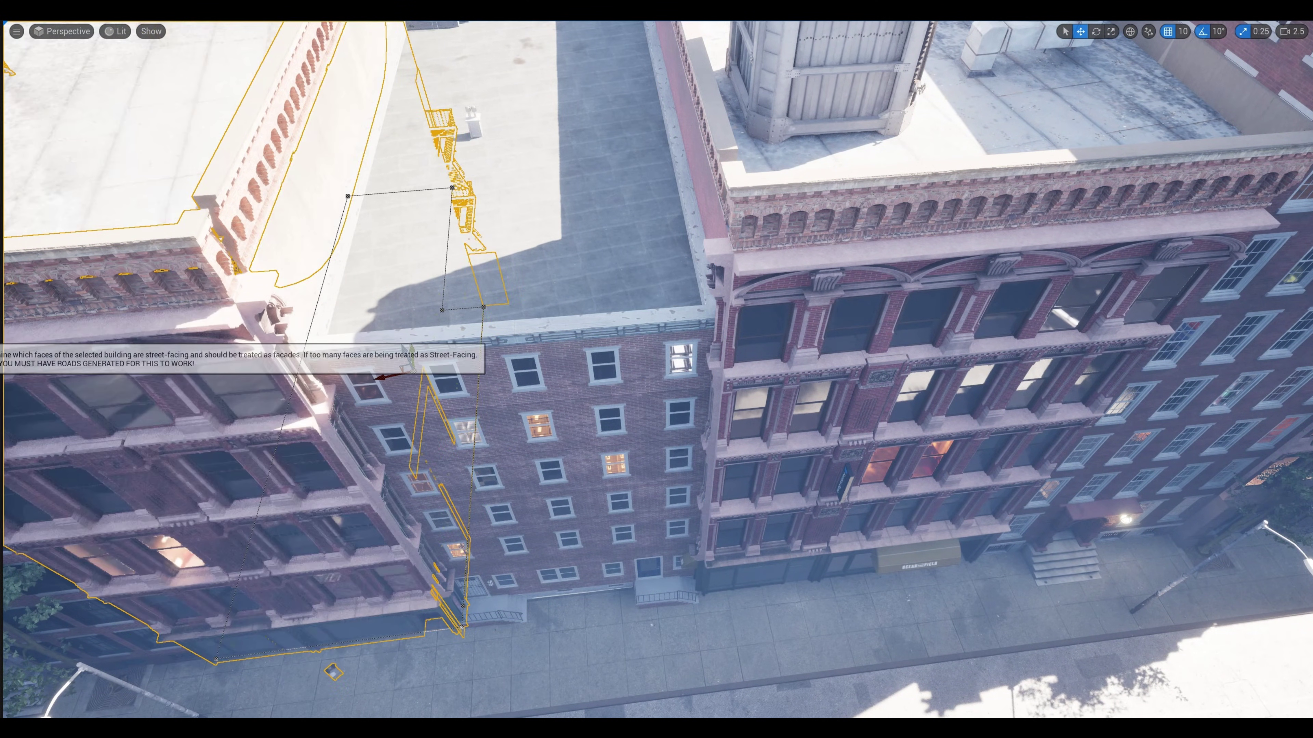
right_click_drag(575, 454, 542, 437)
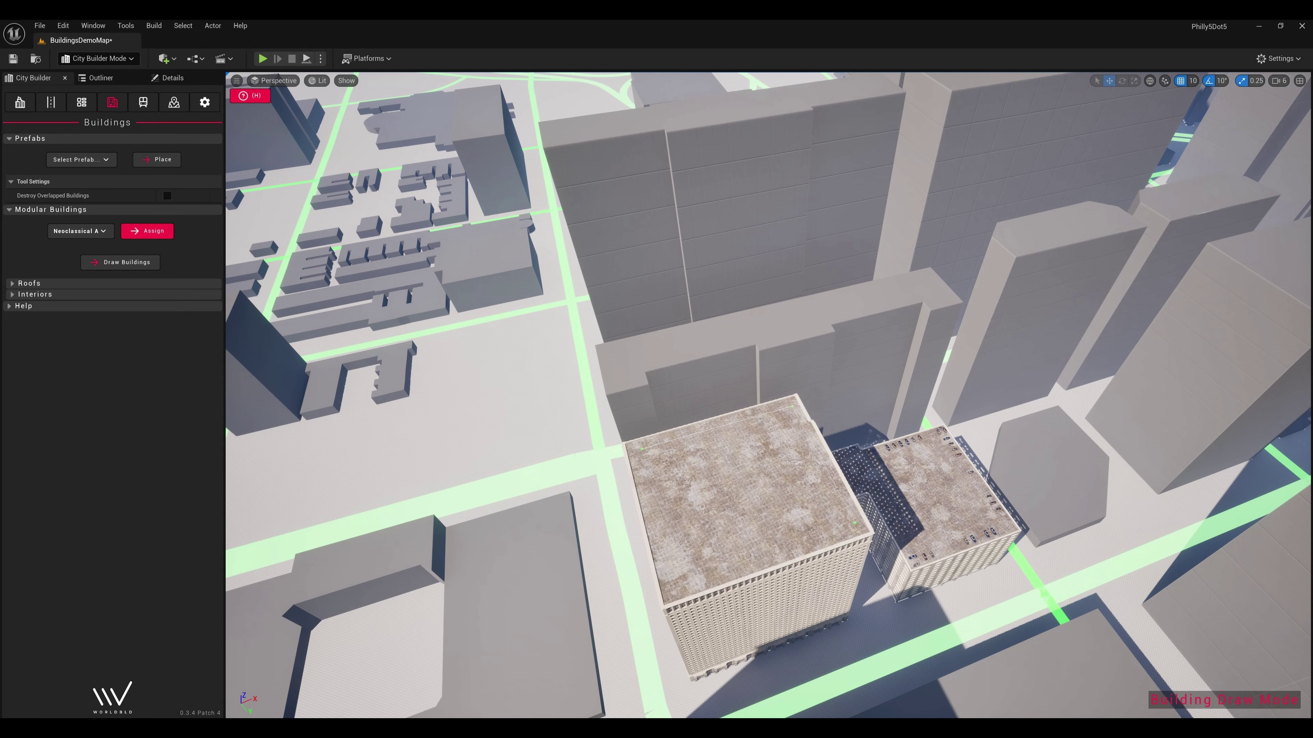
Place a point of a Neoclassical A building at the roof corner of the large detailed building in Building Draw Mode.
left_click(650, 454)
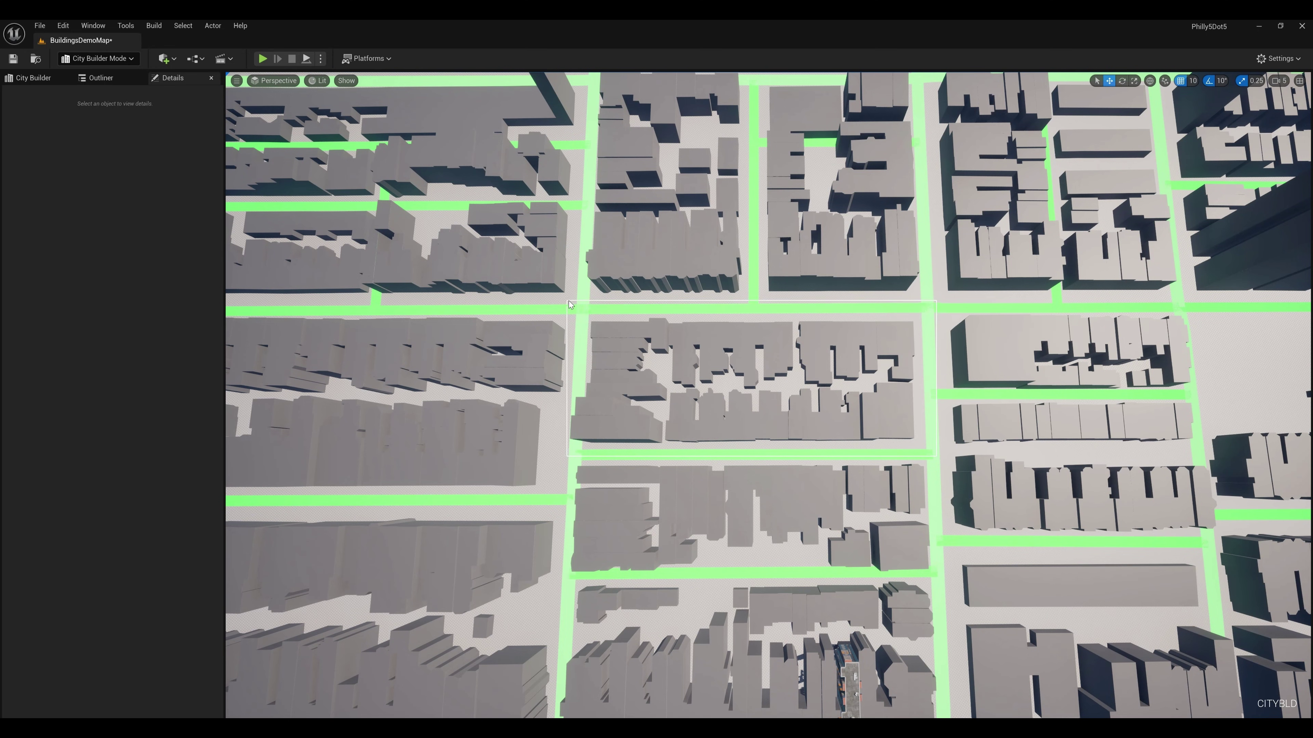
Filter the selection of the central block to its modular buildings and turn off their simplified view.
left_click(34, 77)
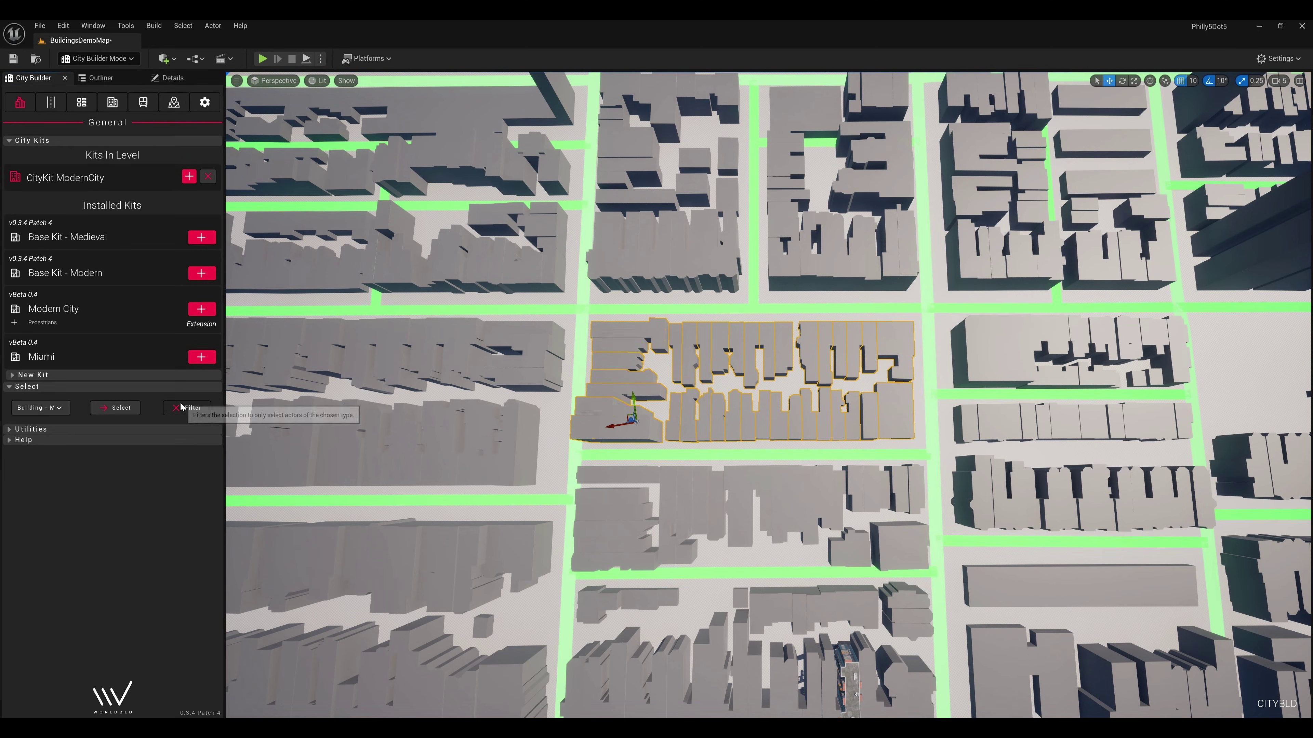
left_click(169, 80)
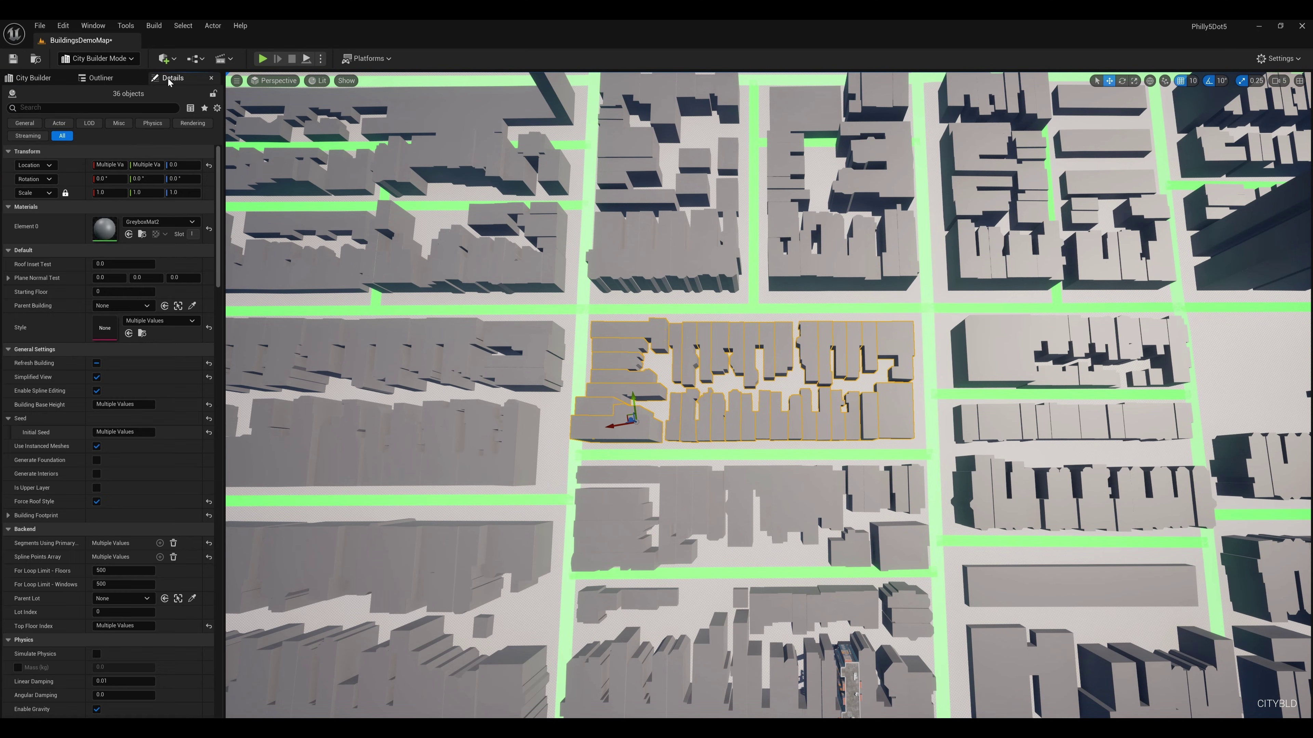
left_click(97, 377)
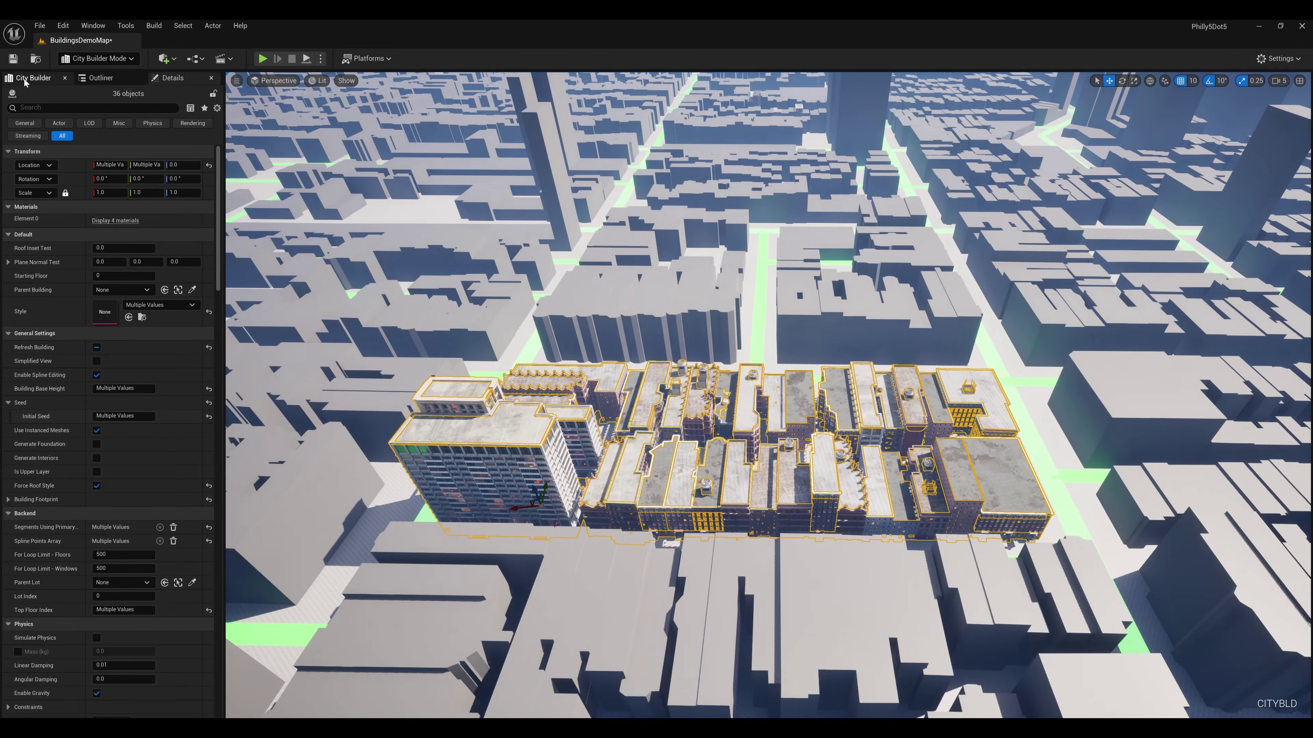
Convert the selected block's buildings to meshes with the Combine option off.
left_click(25, 80)
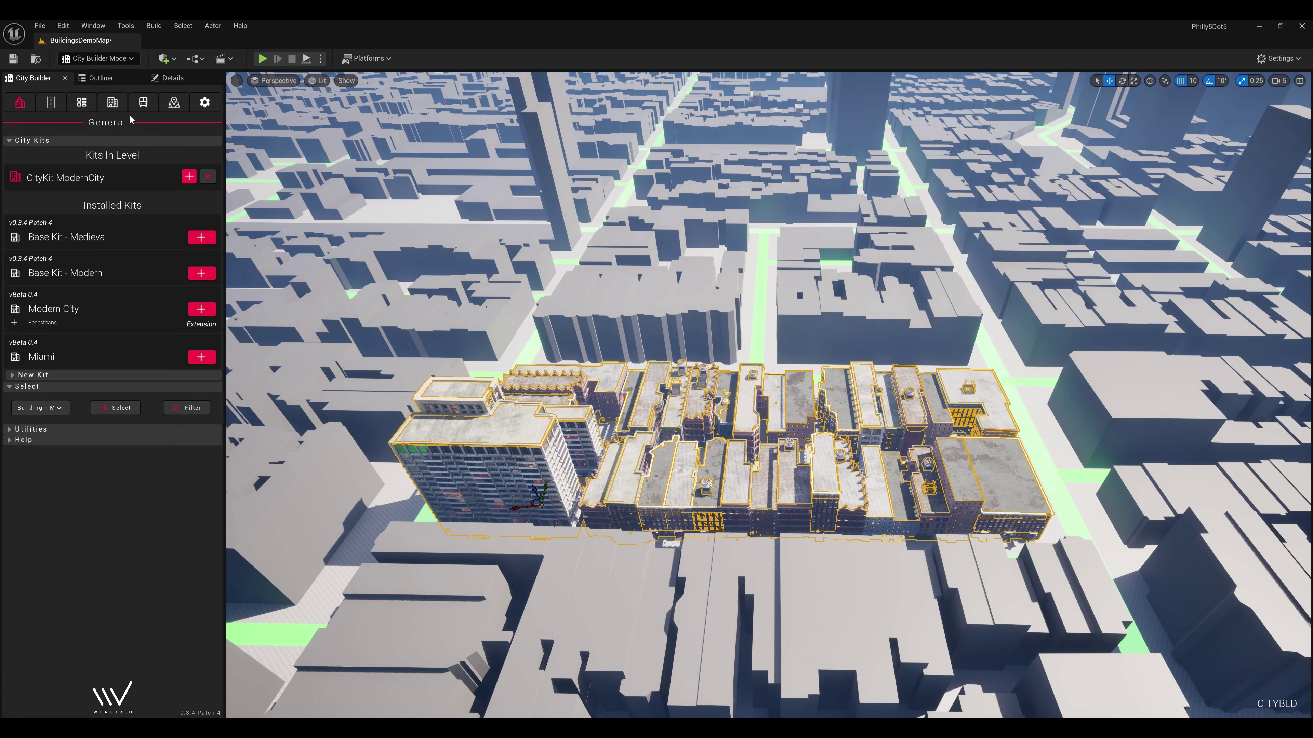
left_click(90, 105)
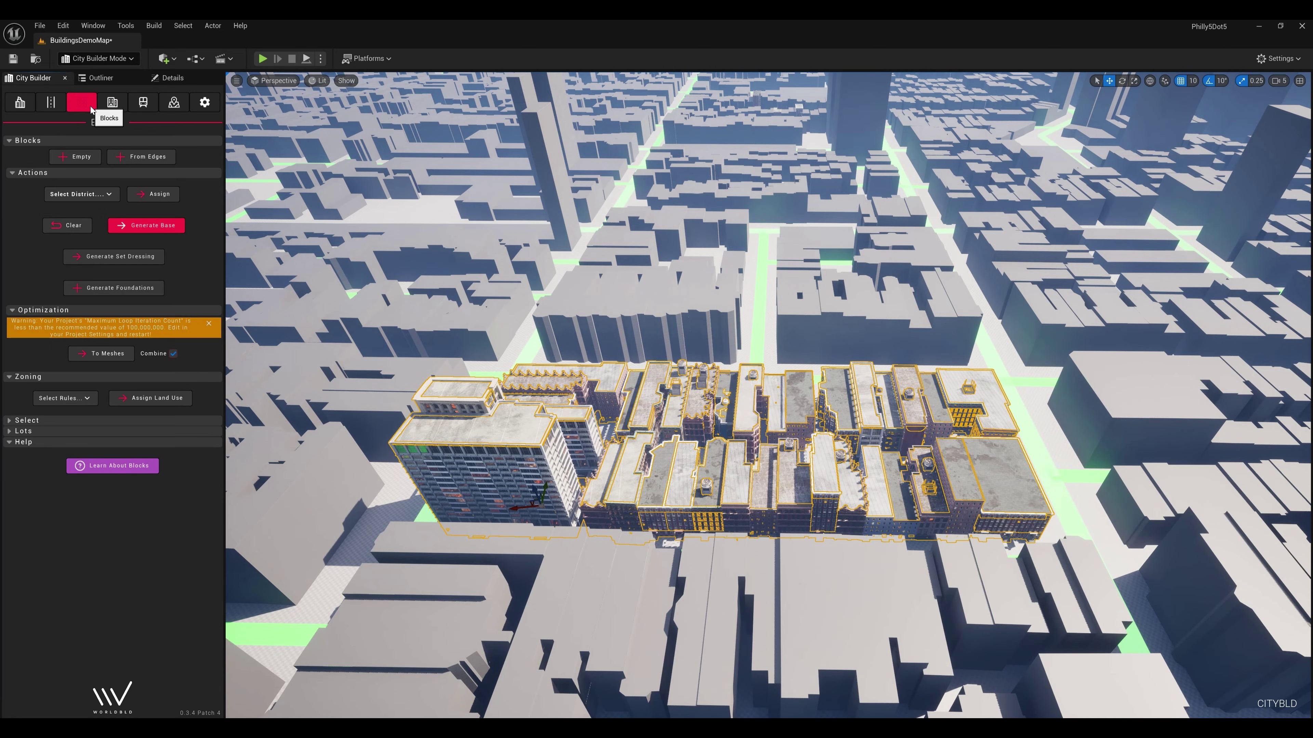
left_click(127, 356)
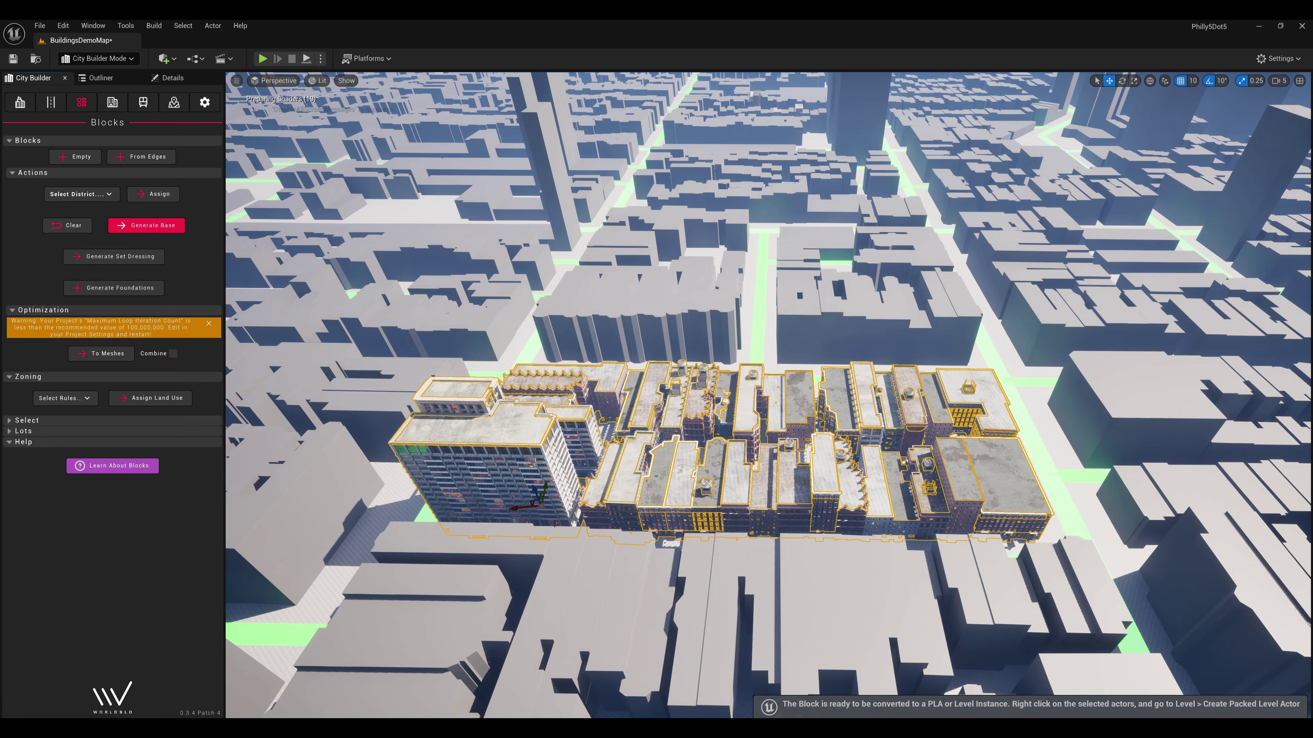
Merge the block's static mesh actors with the Batch method and Replace Source Actors enabled.
left_click(126, 25)
left_click(149, 219)
left_click(299, 245)
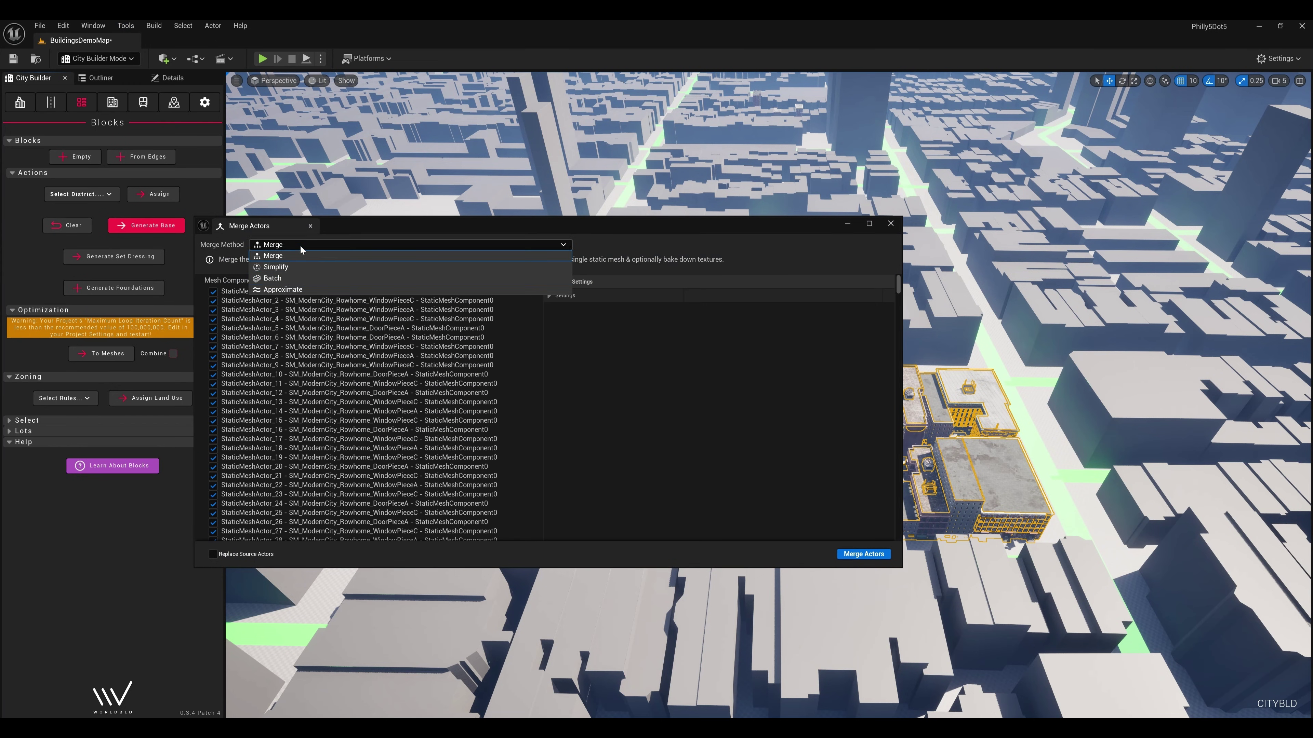
left_click(272, 278)
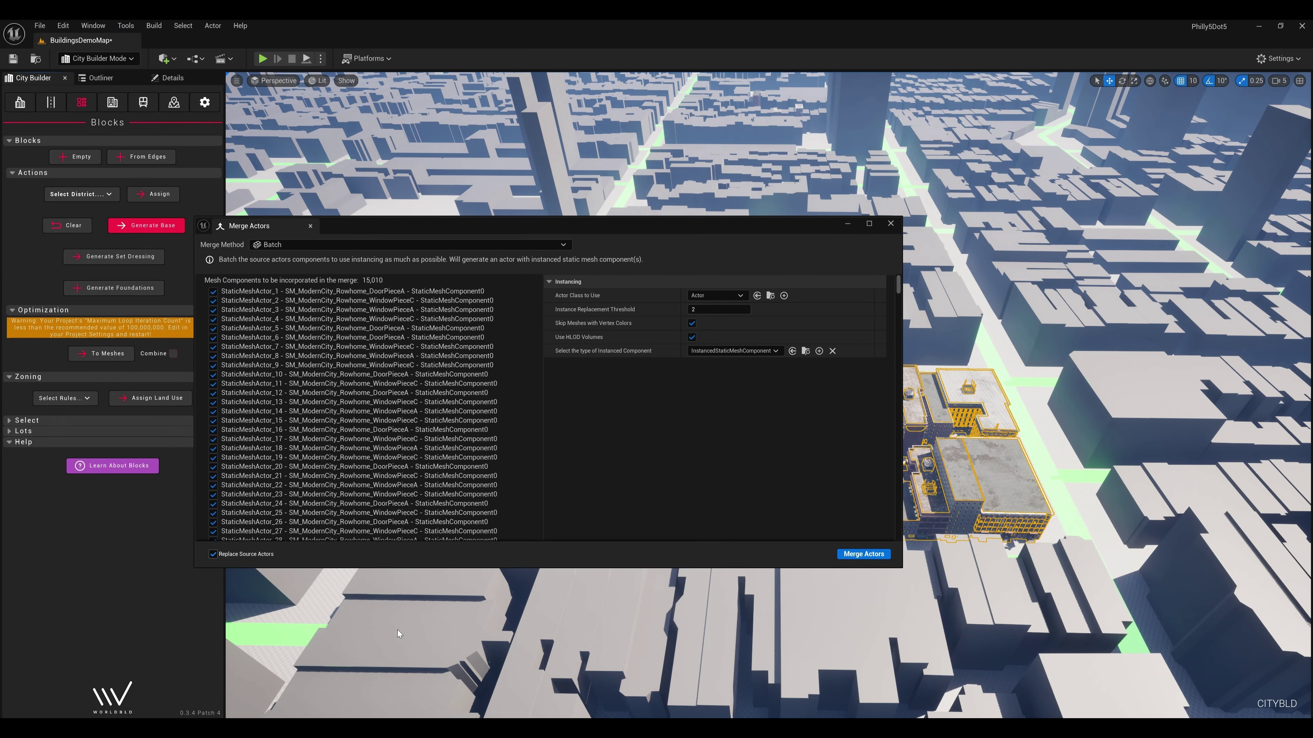
left_click(864, 554)
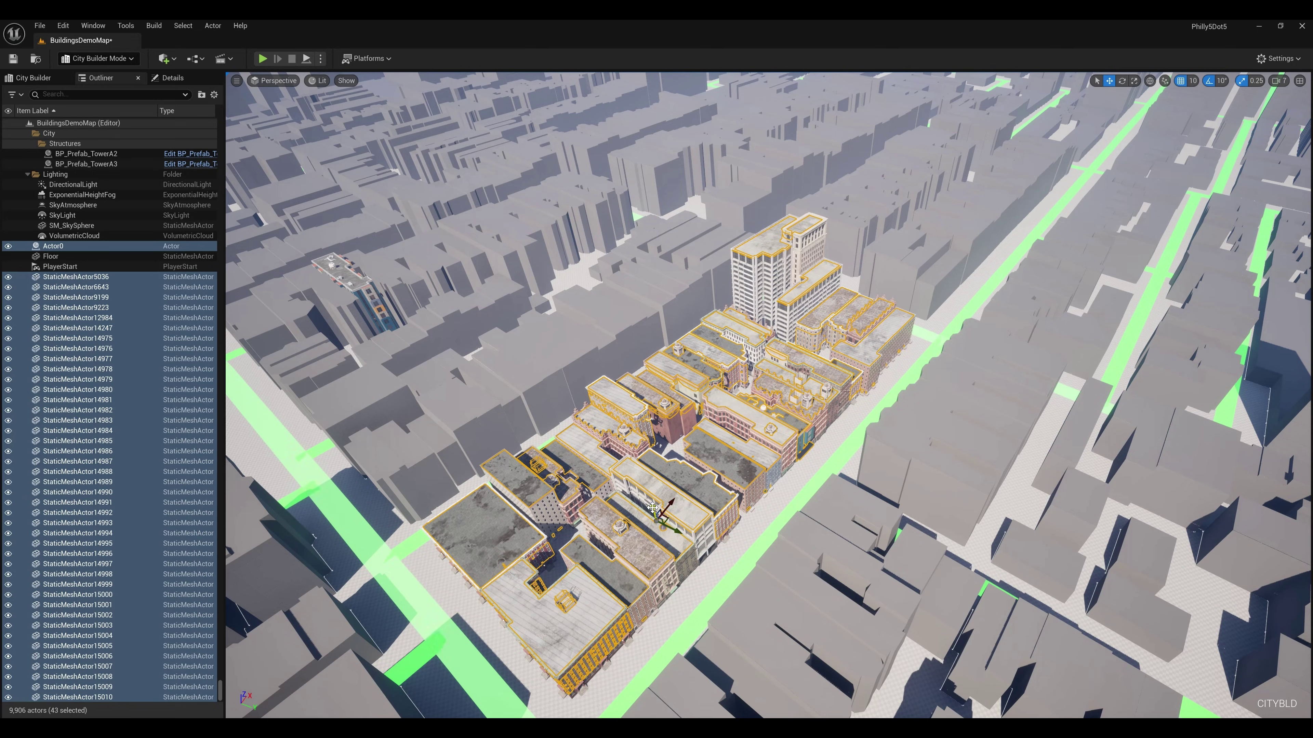
mouse_move(652, 509)
left_mouse_down()
mouse_move(652, 436)
mouse_move(652, 504)
left_mouse_up()
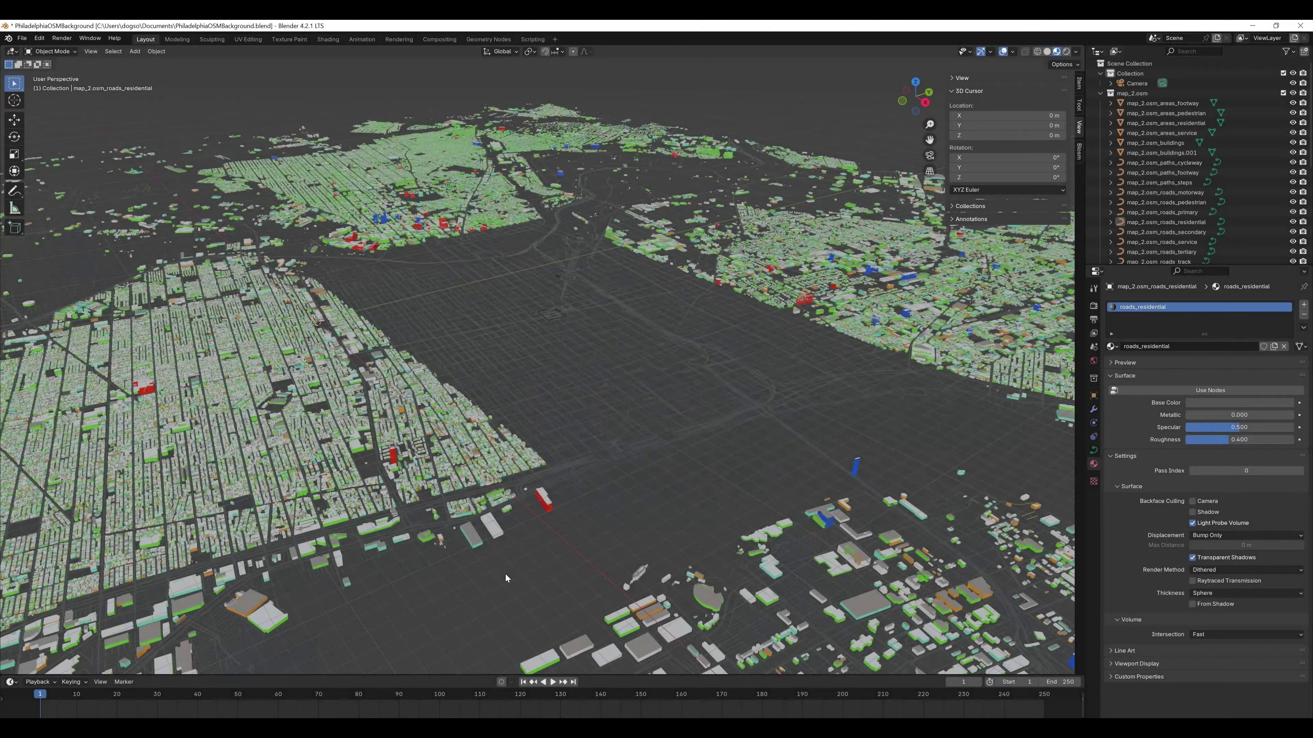
Inspect the Philadelphia OSM background model in Blender and the material elements of the PhiladelphiaDistantBuildings mesh in Unreal Engine.
middle_click_drag(505, 575, 611, 575)
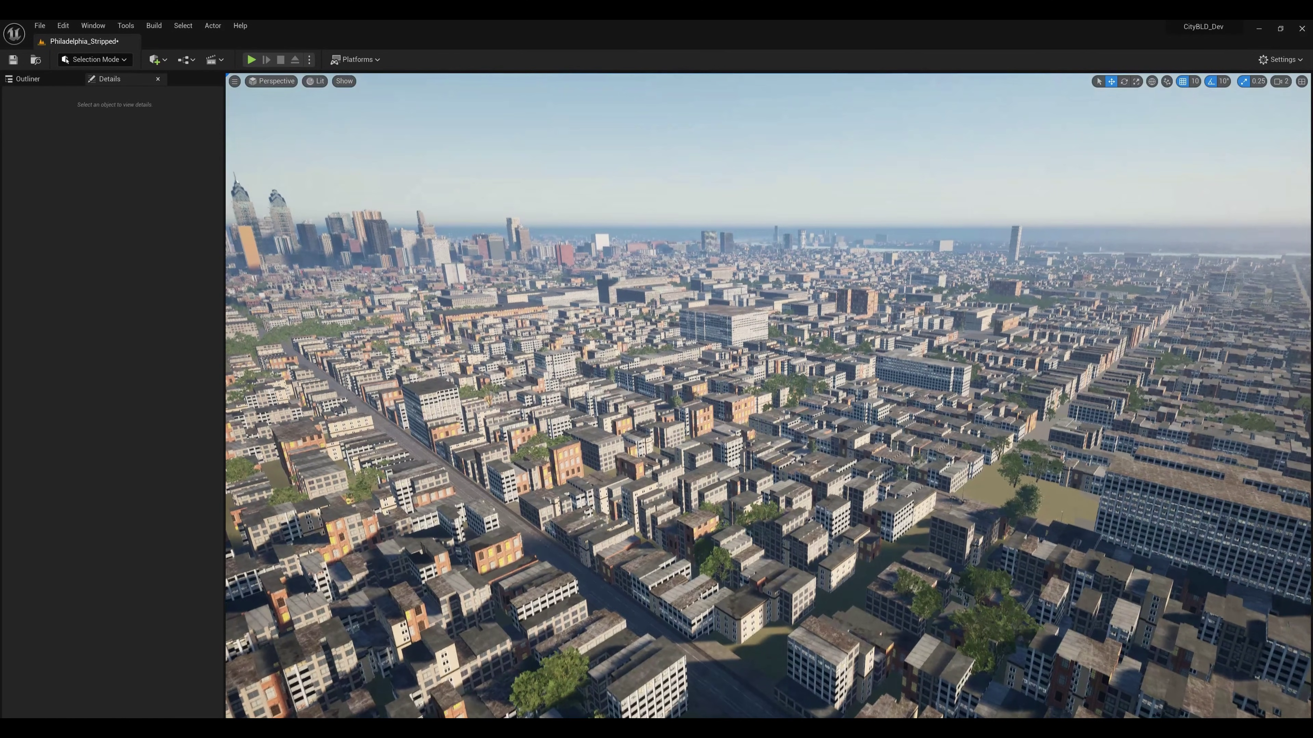
left_click(647, 539)
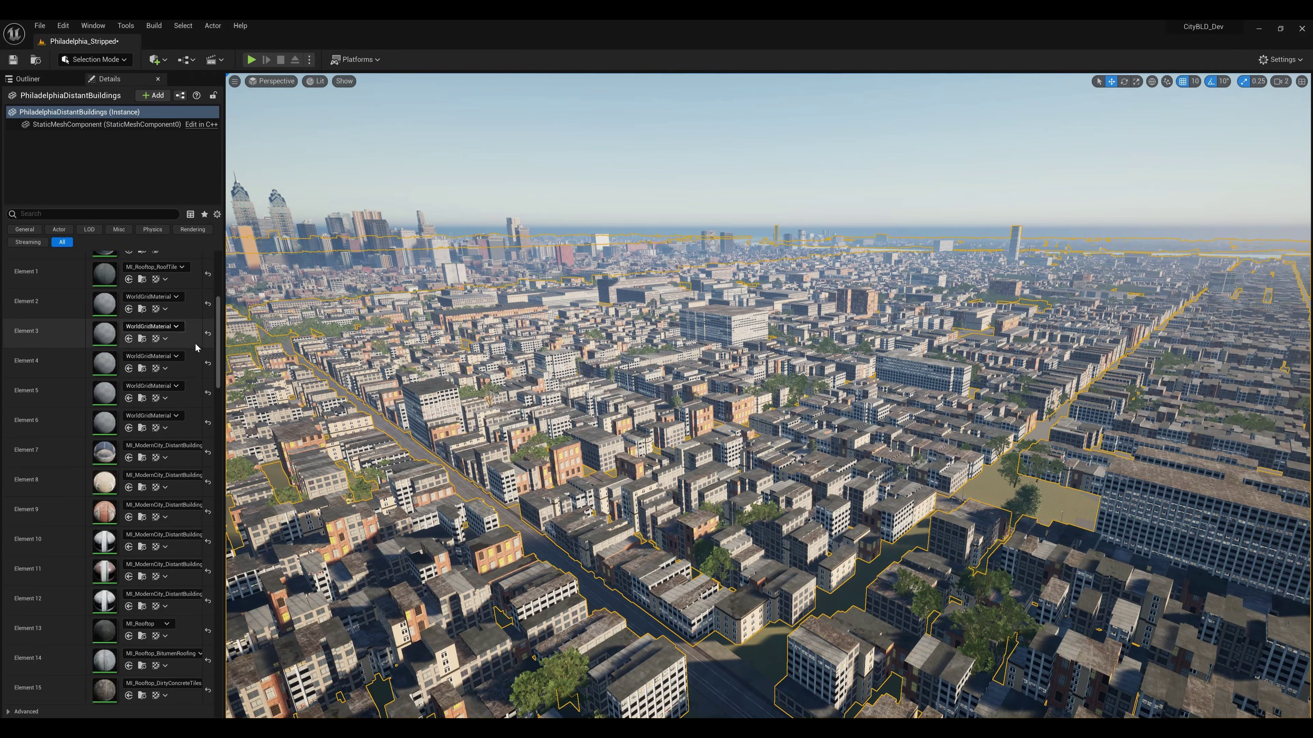
scroll(196, 348, "up", 5)
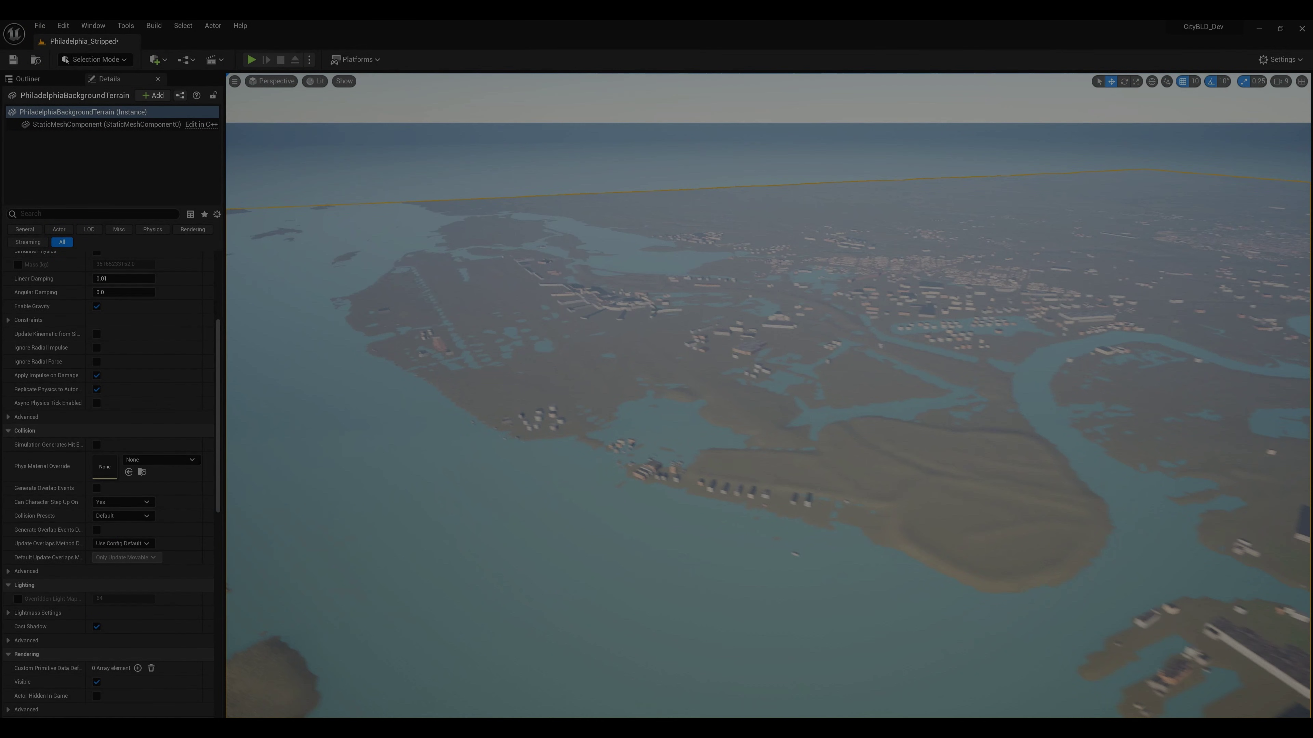